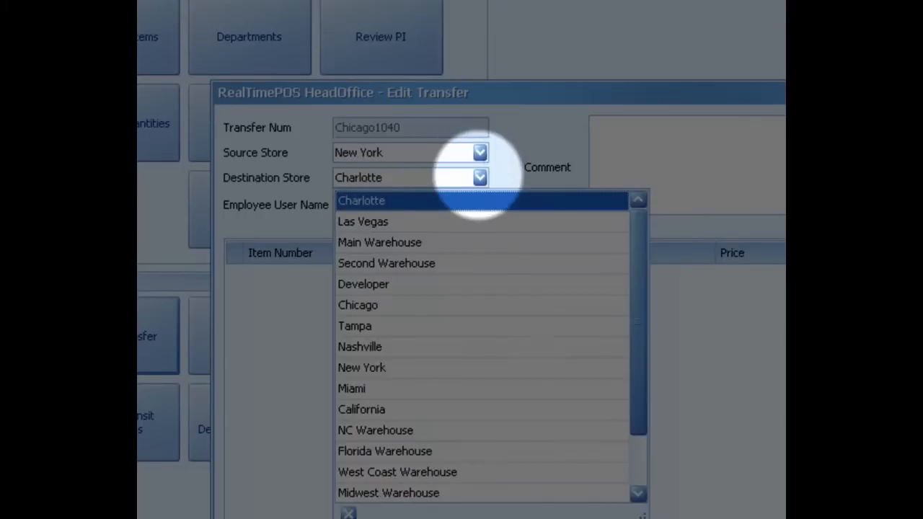
Step: Set the transfer's destination store to Chicago and enter the comment "Ship ASAP!"
left_click(422, 305)
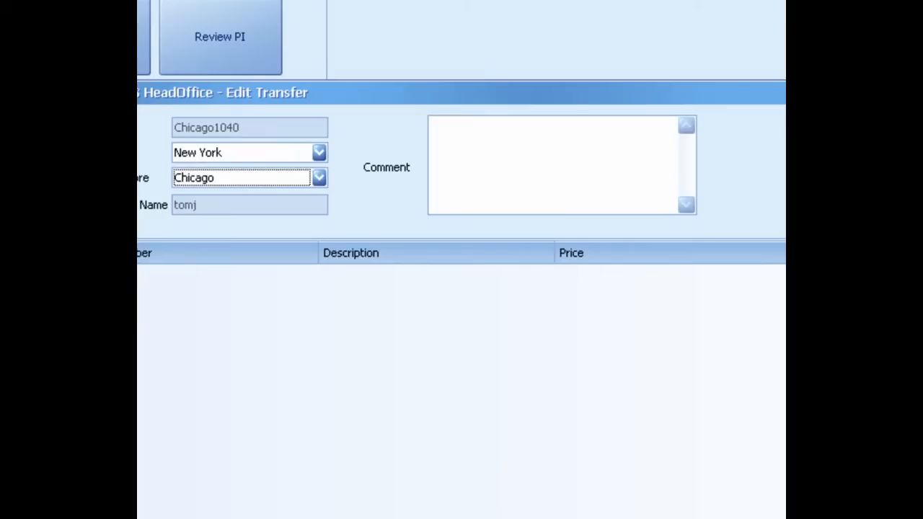
left_click(434, 125)
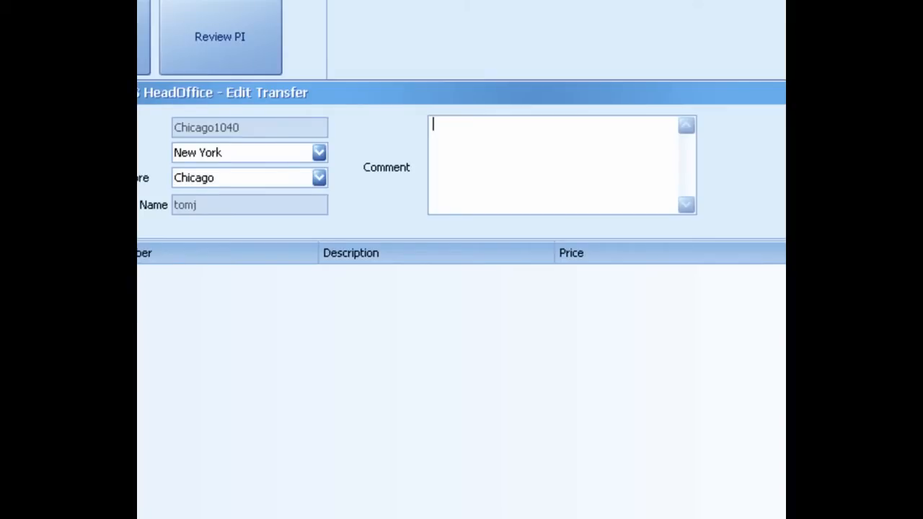
type("Ship ASAP!")
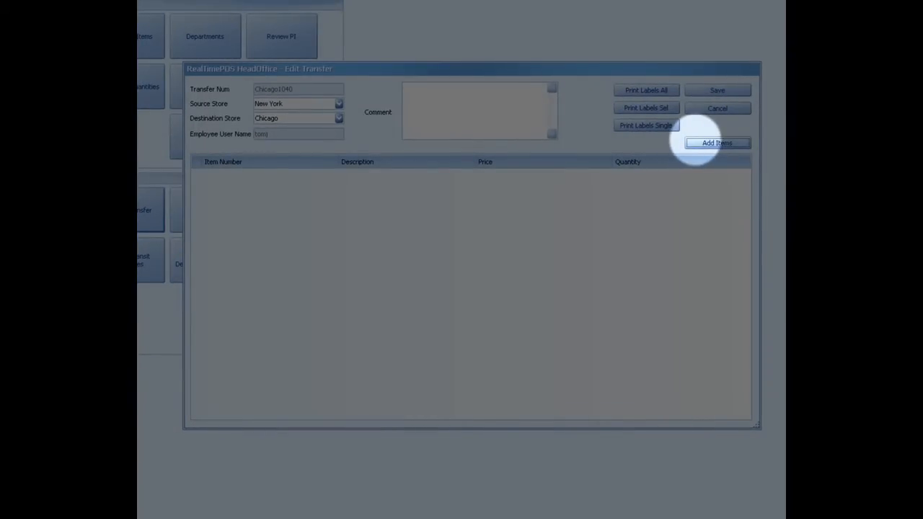
Step: Open the item selection list for the transfer and sort it by on-hand quantity in descending order
left_click(717, 143)
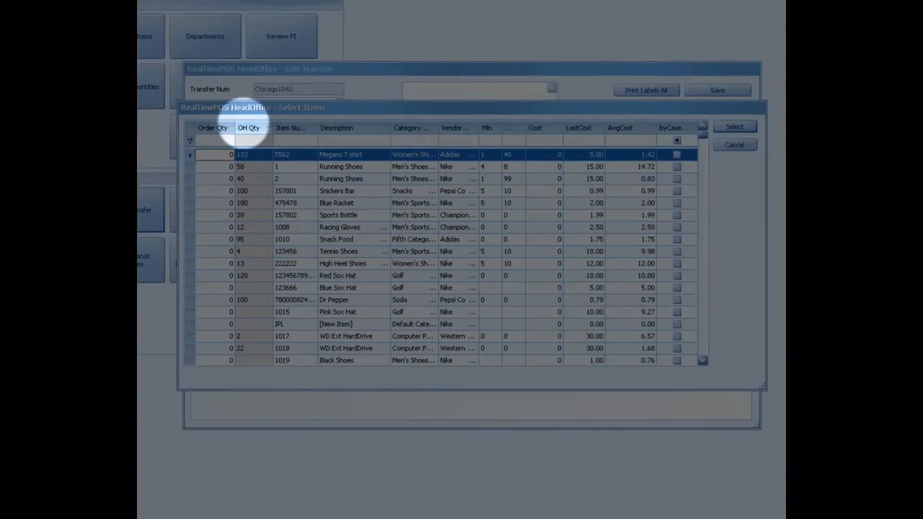
left_click(248, 127)
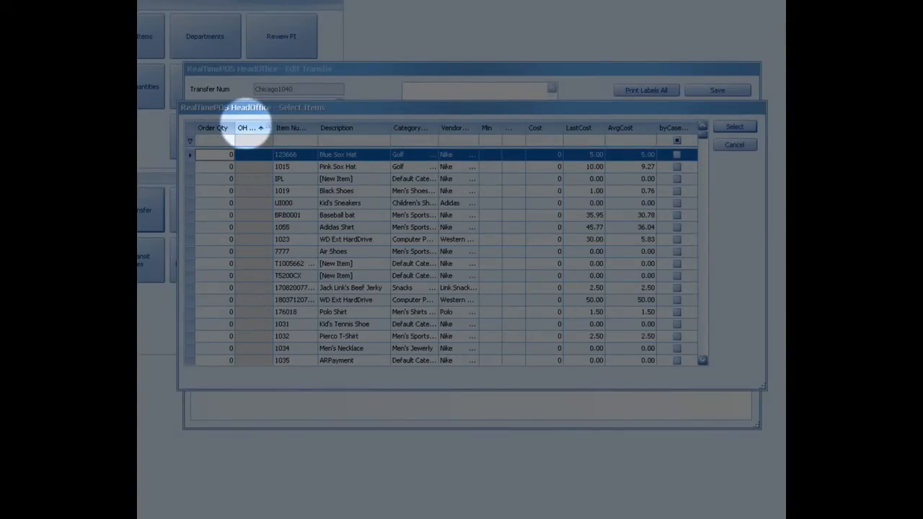
left_click(249, 127)
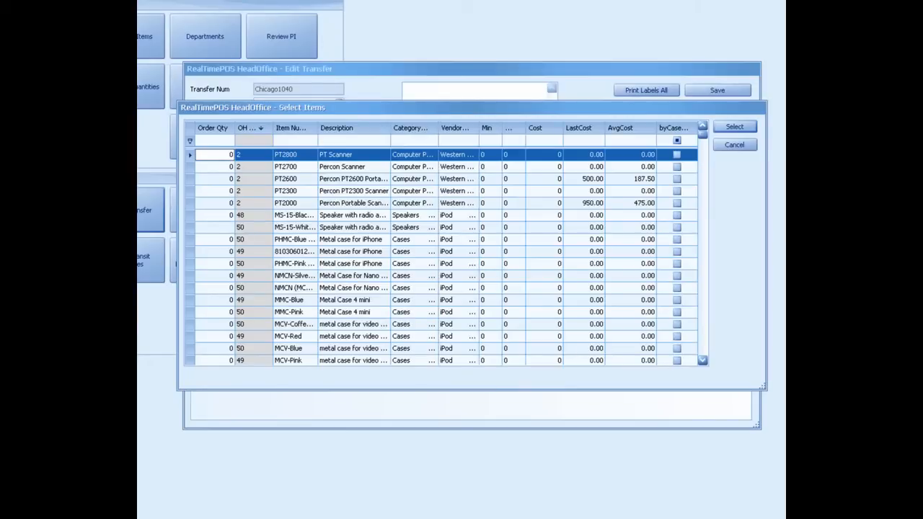
Step: Set the order quantity to 10 for PHMC-Blue and MCV-Coffee, and add both items to the transfer
left_click(216, 239)
type("10")
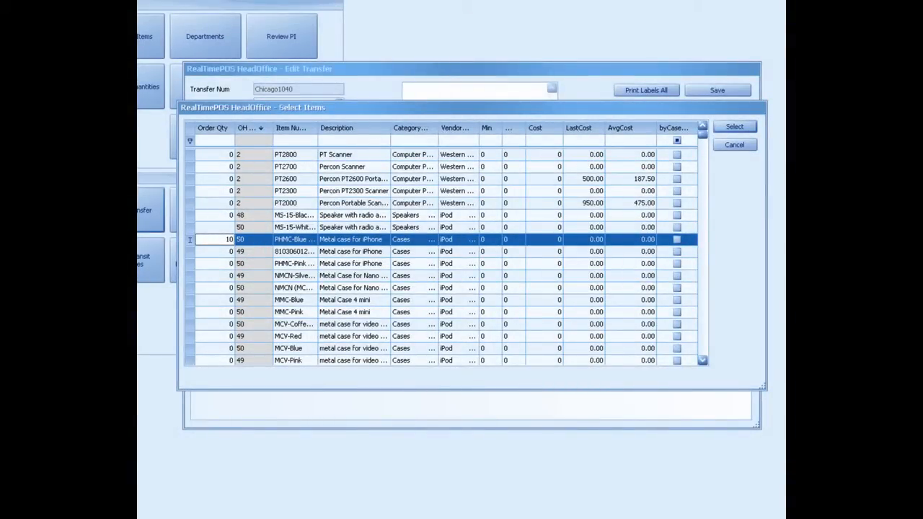
left_click(220, 324)
double_click(226, 325)
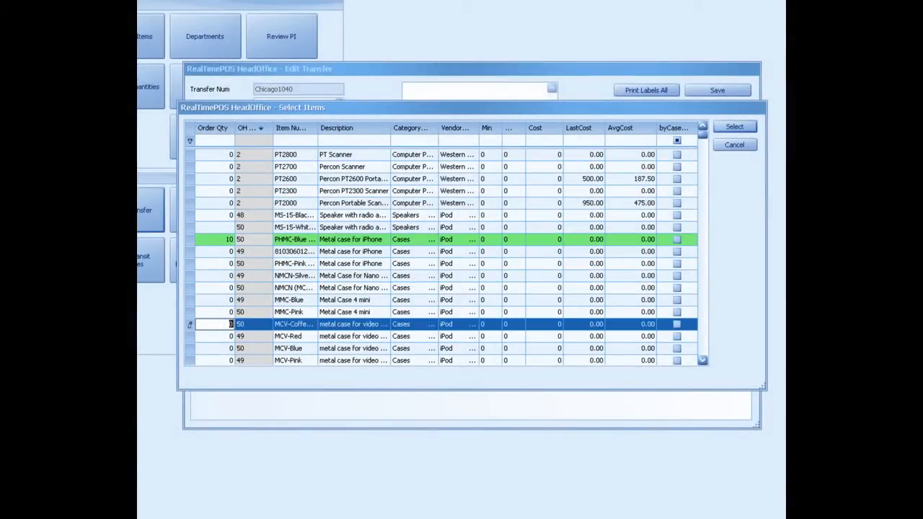
type("10")
left_click(354, 325)
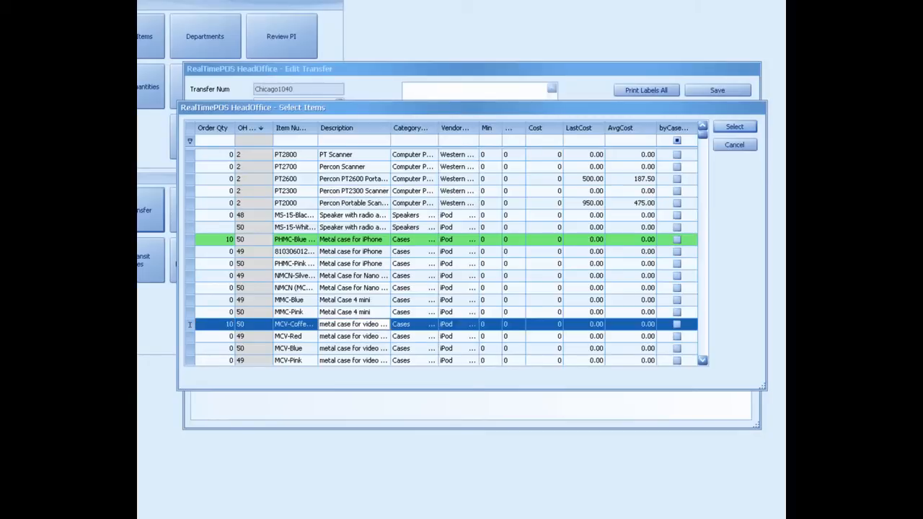
left_click(353, 239)
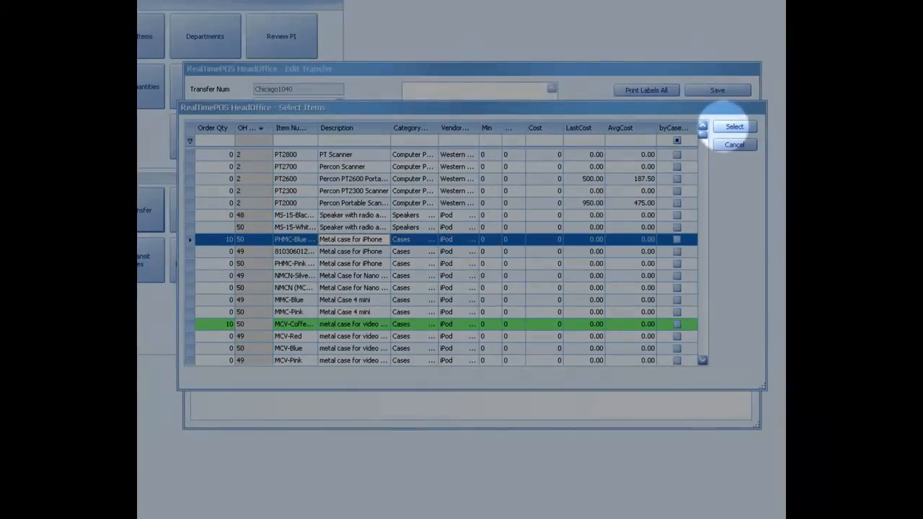
left_click(734, 127)
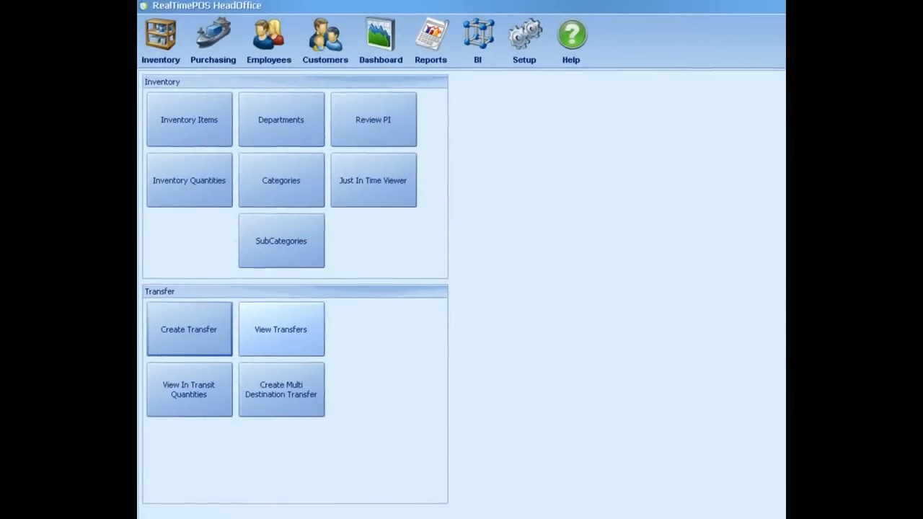
Step: View the existing transfers and examine the items and full details of the New York to Chicago transfer
left_click(207, 219)
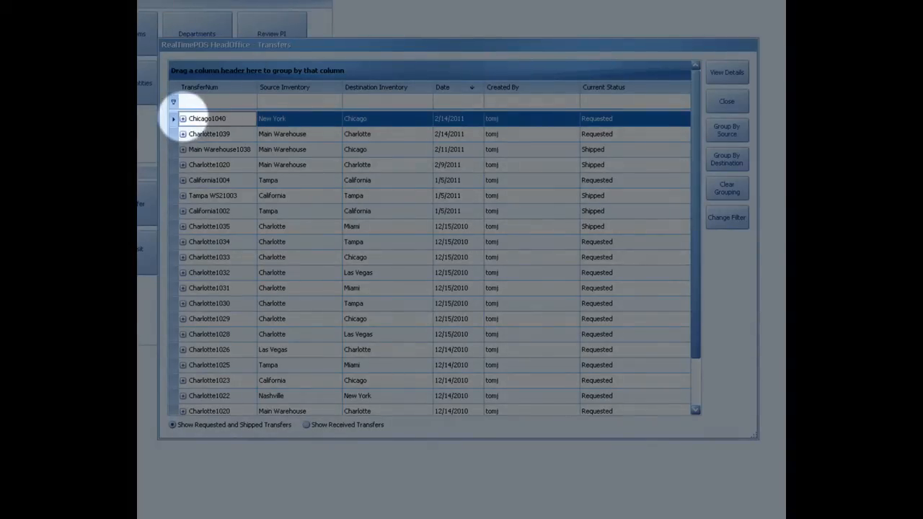
left_click(184, 119)
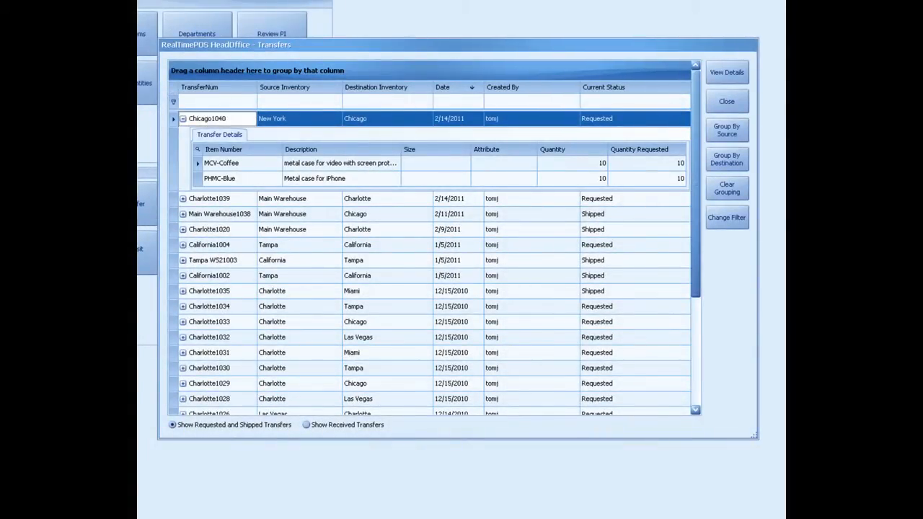
left_click(183, 118)
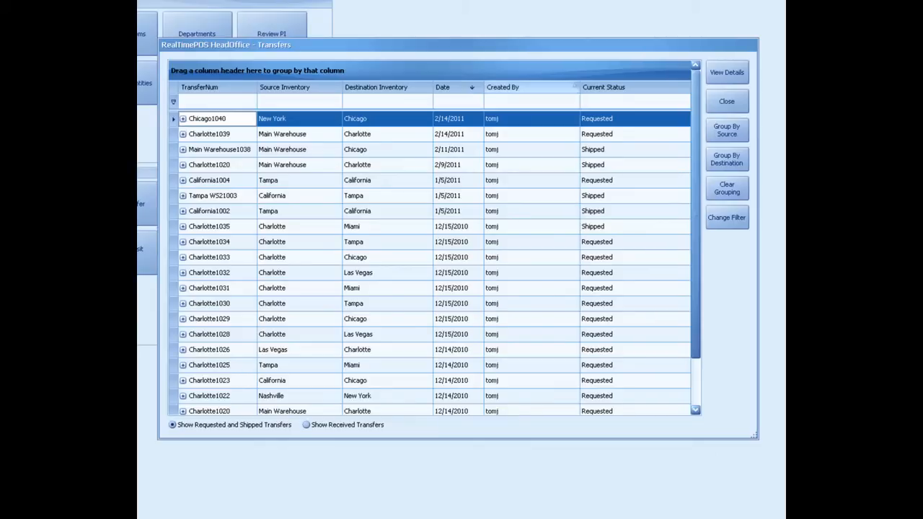
left_click(727, 72)
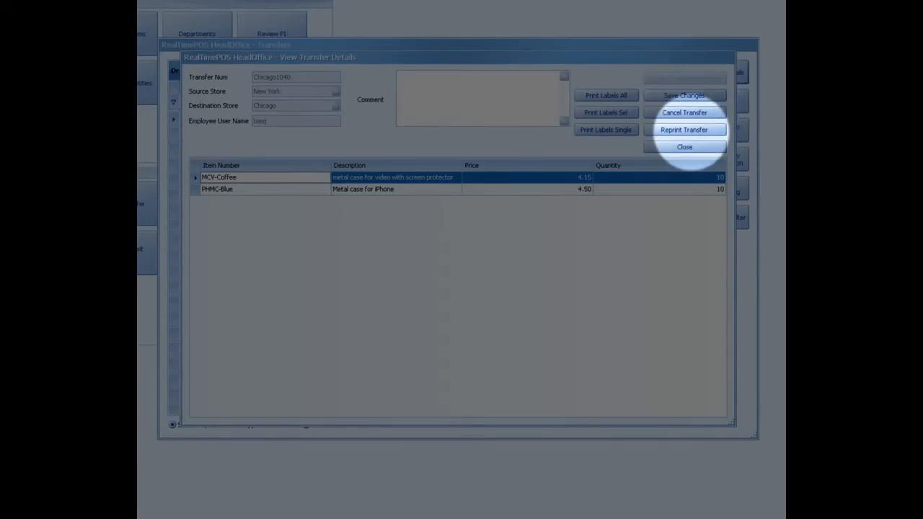
left_click(687, 147)
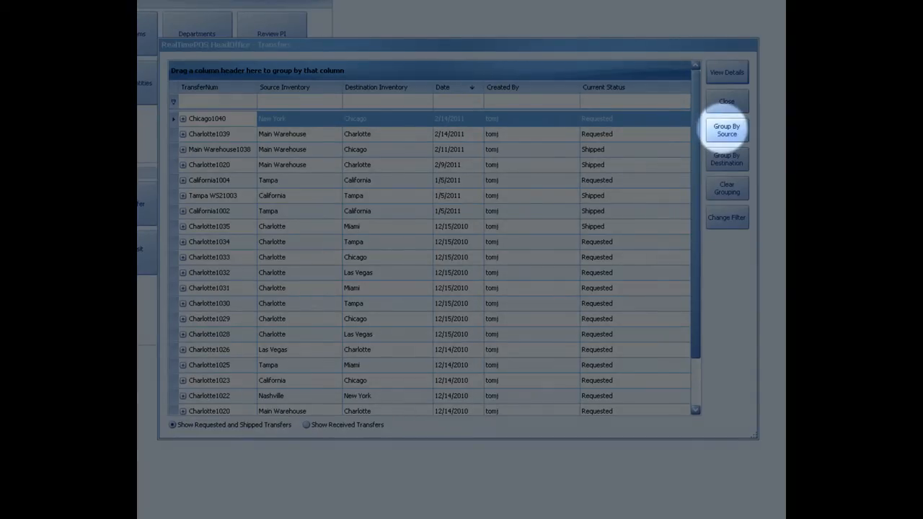
Step: Group the transfers by source and inspect the ones sent from Miami
left_click(726, 130)
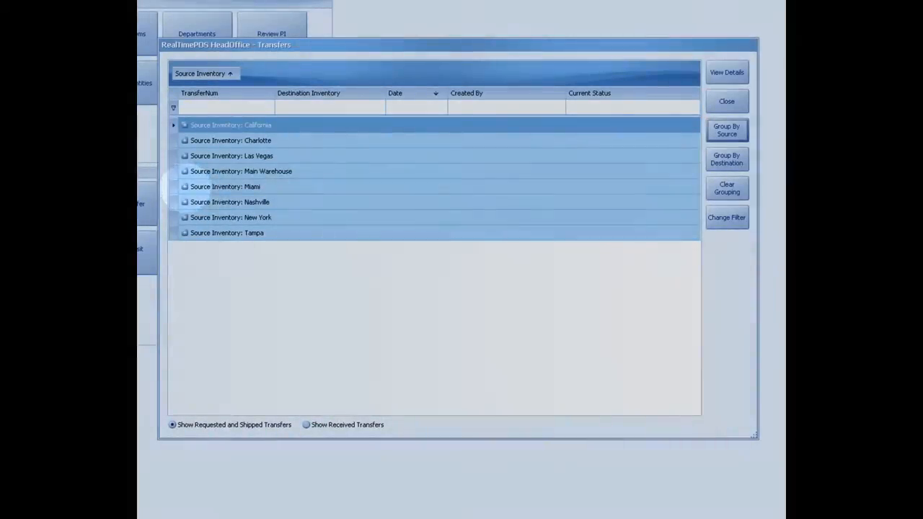
left_click(185, 186)
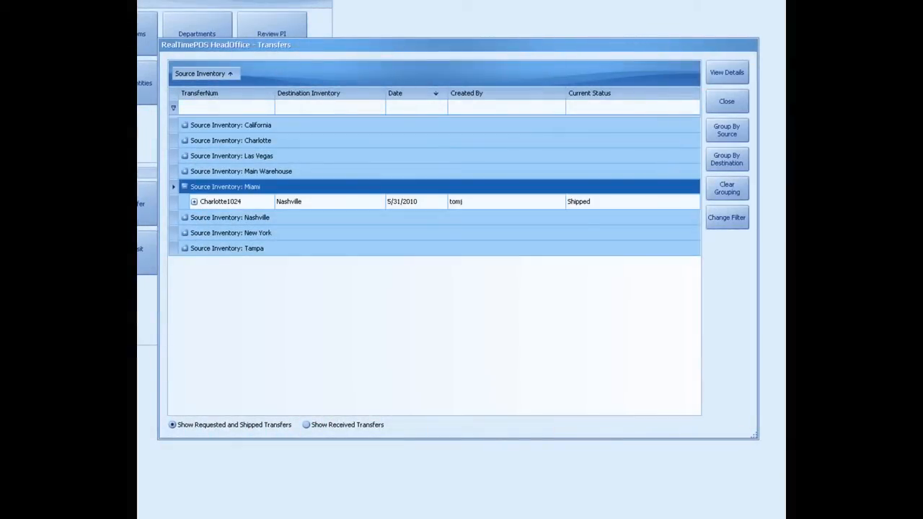
left_click(184, 187)
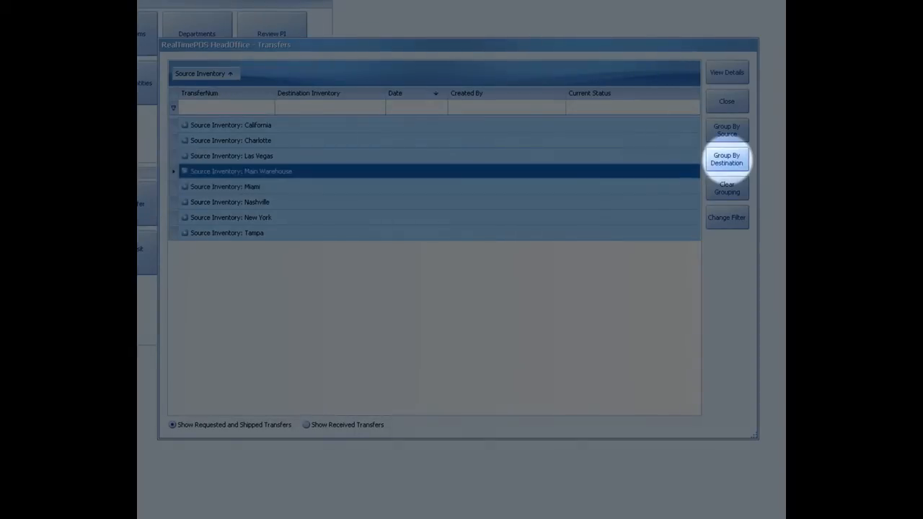
Step: Group the transfers by destination, inspect the California and Charlotte groups, and clear the grouping
left_click(727, 159)
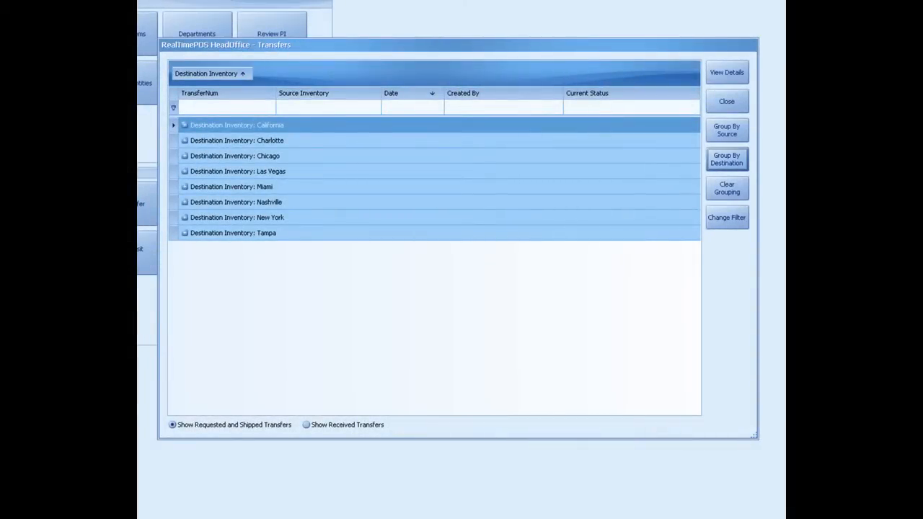
left_click(185, 126)
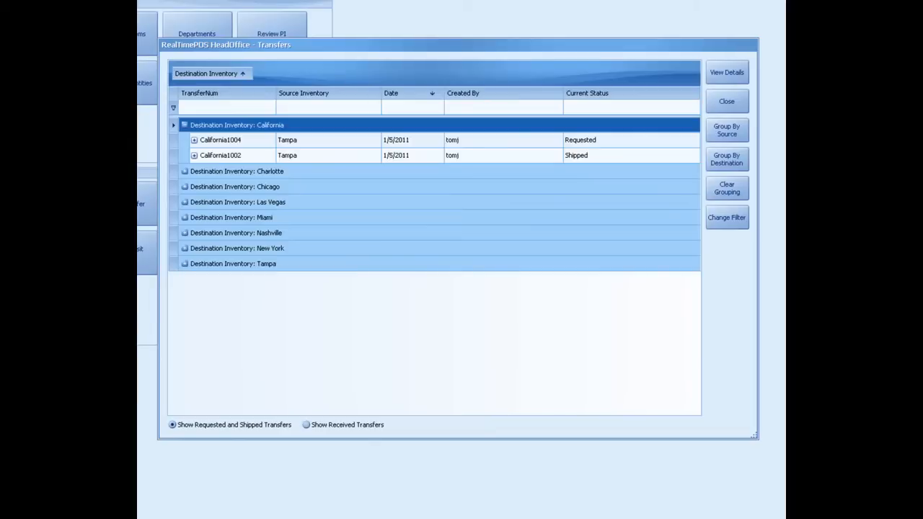
left_click(184, 126)
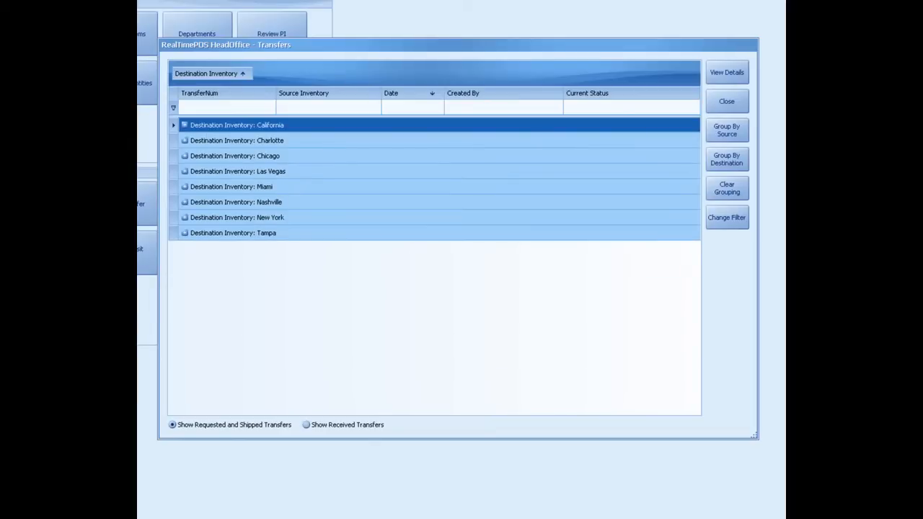
left_click(185, 141)
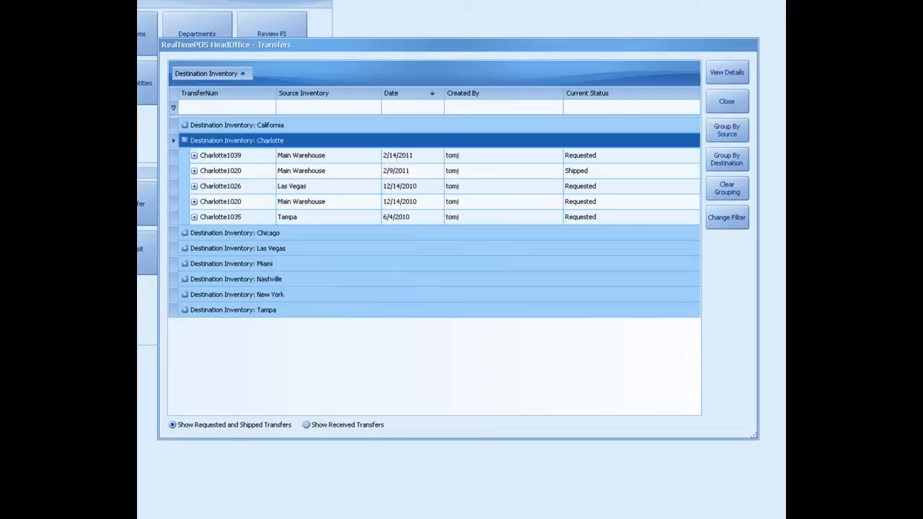
left_click(185, 141)
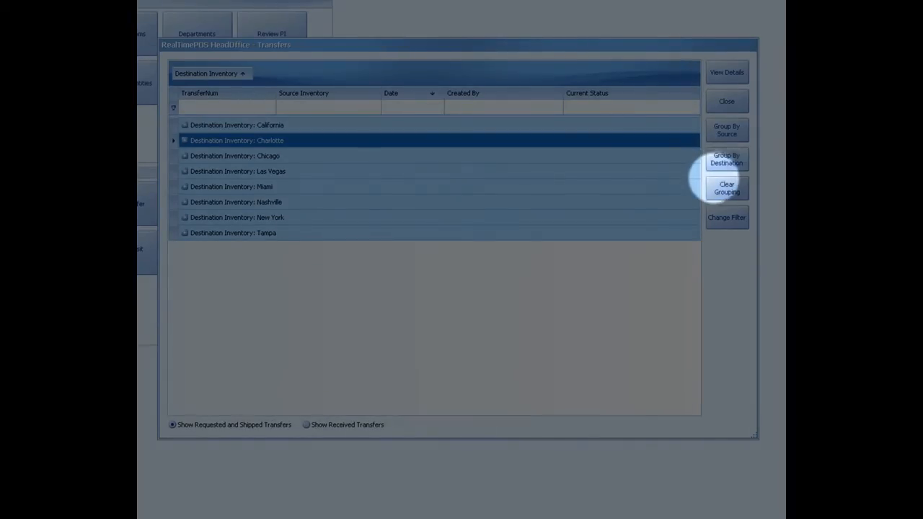
left_click(727, 187)
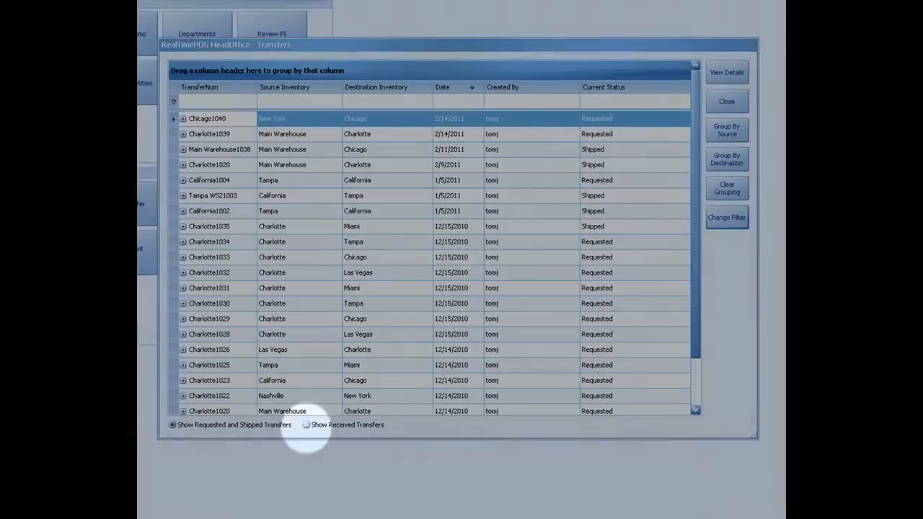
Step: Show the received transfers, check the item details of the first two, and return to requested and shipped transfers
left_click(307, 425)
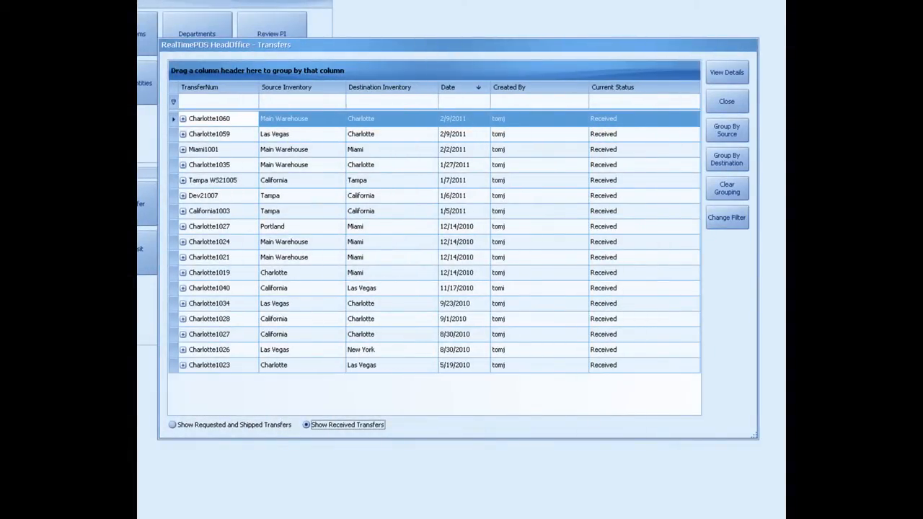
left_click(183, 119)
left_click(183, 119)
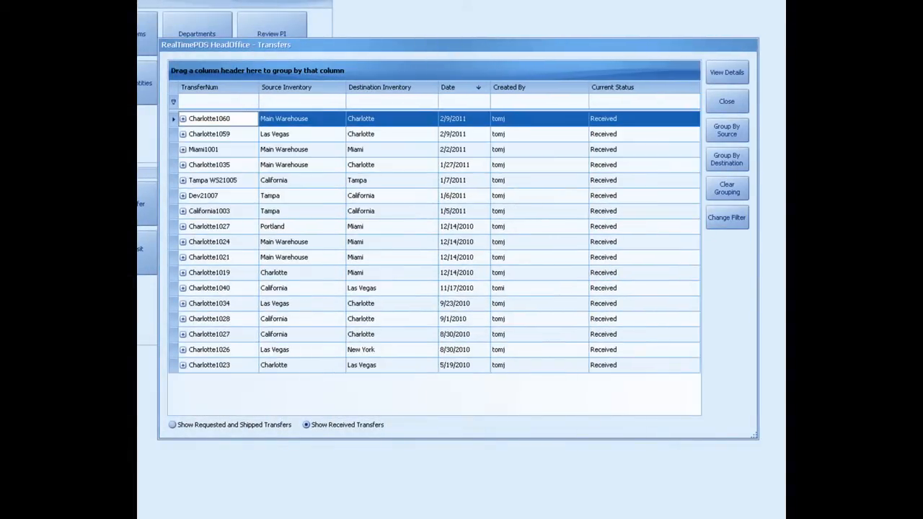
left_click(183, 134)
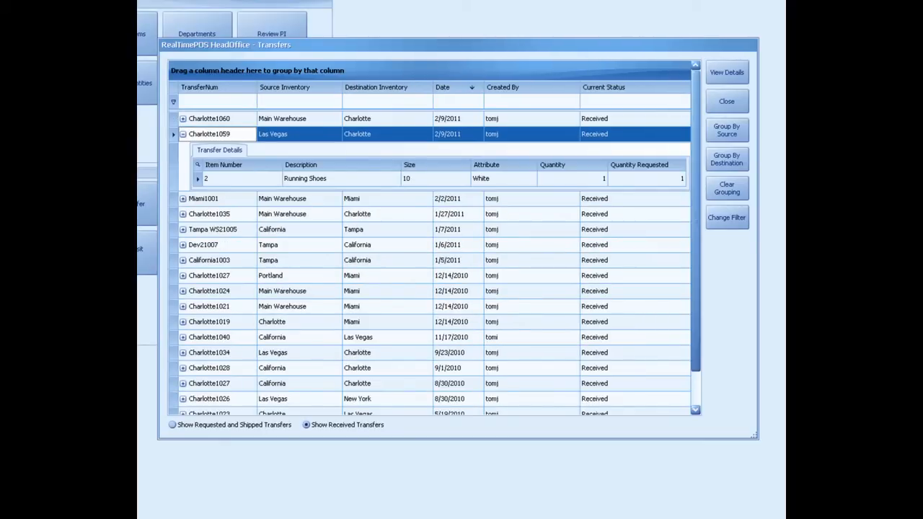
left_click(183, 134)
left_click(173, 425)
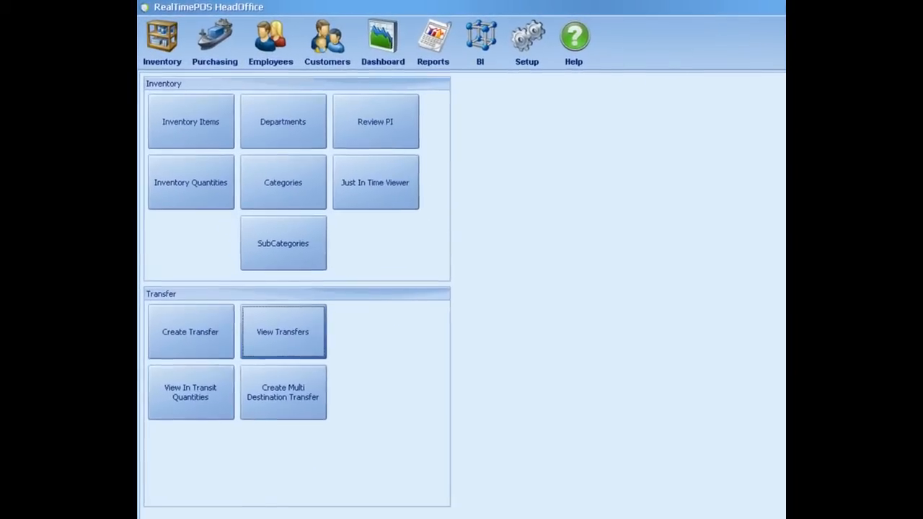
Step: View the in-transit quantities by store, examine the incoming and outgoing columns for California and Charlotte, and close the view
left_click(182, 388)
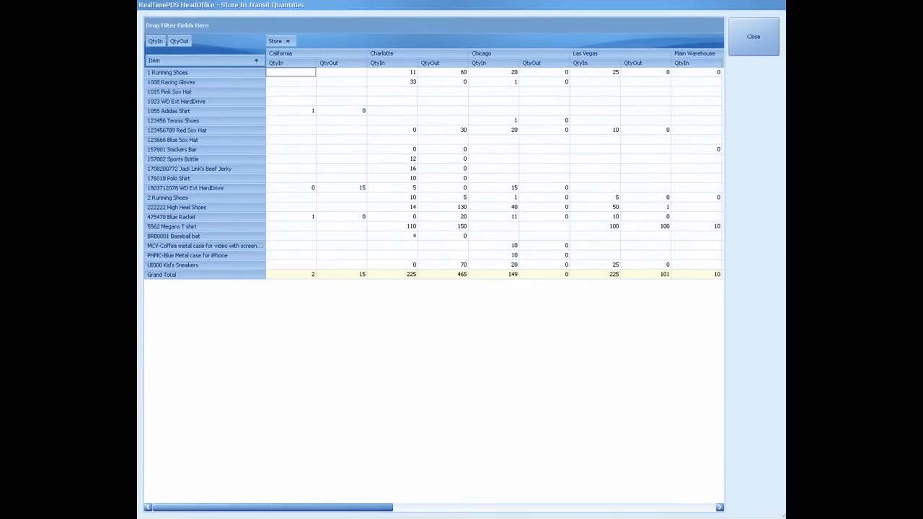
left_click(290, 63)
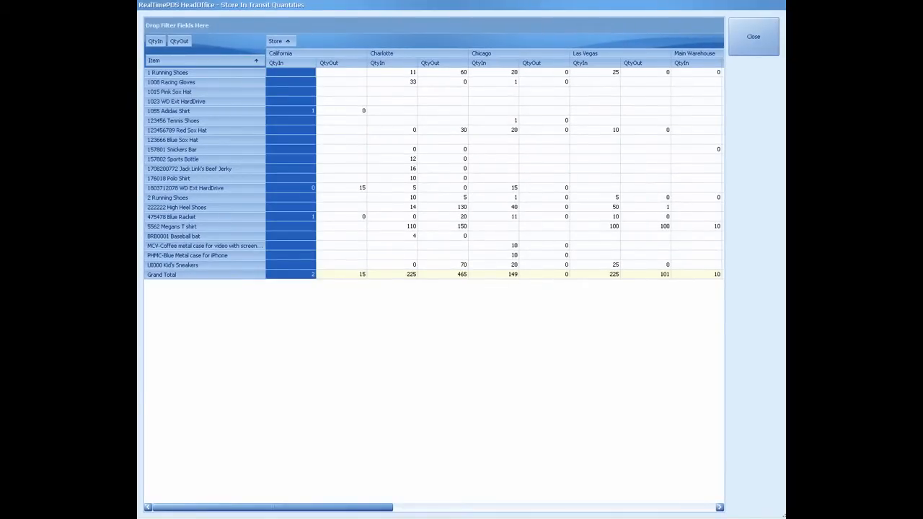
left_click(341, 63)
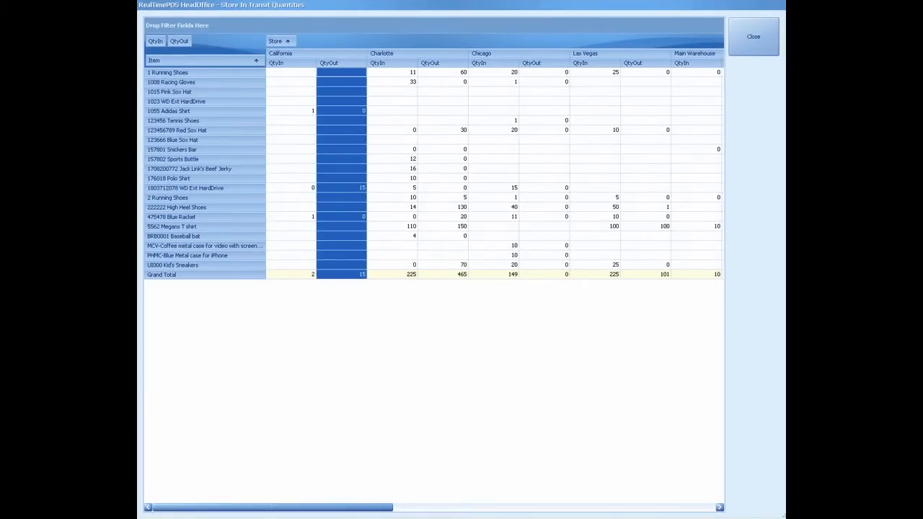
left_click(392, 62)
left_click(443, 63)
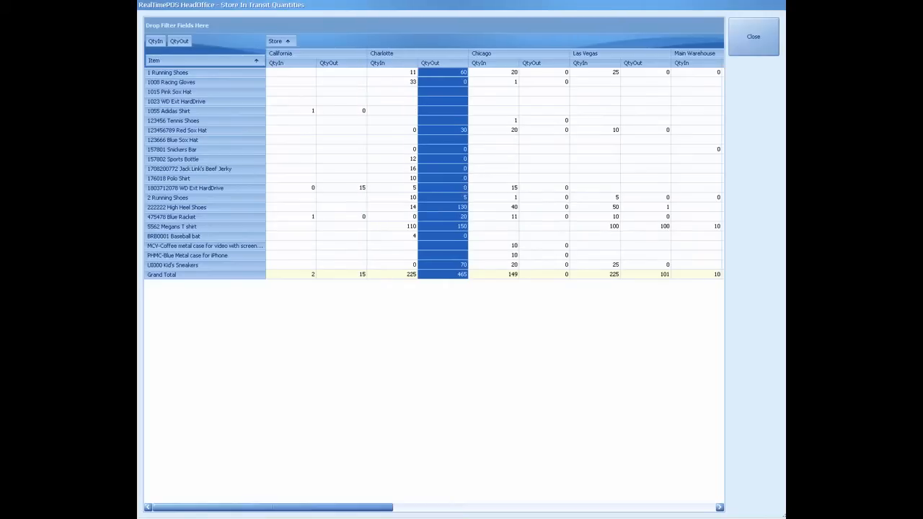
left_click(754, 36)
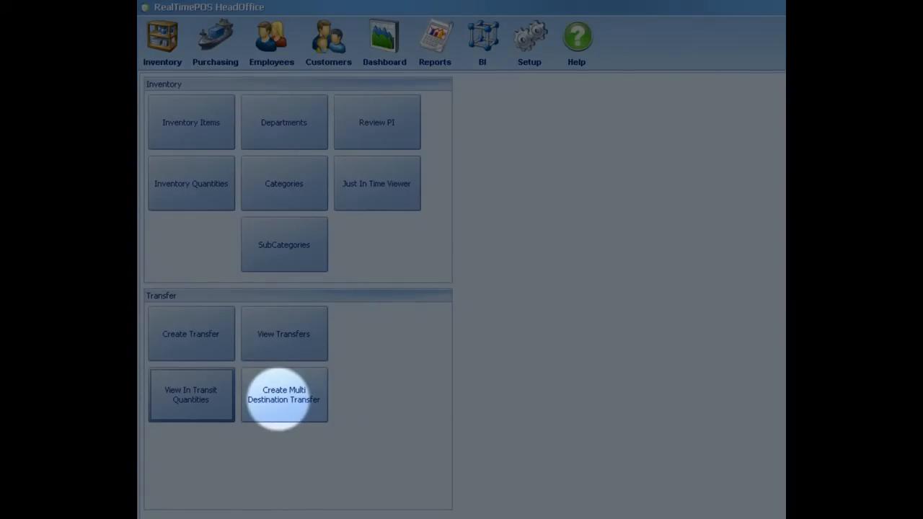
Step: Start a multi-destination transfer and choose Main Warehouse as the source store
left_click(282, 395)
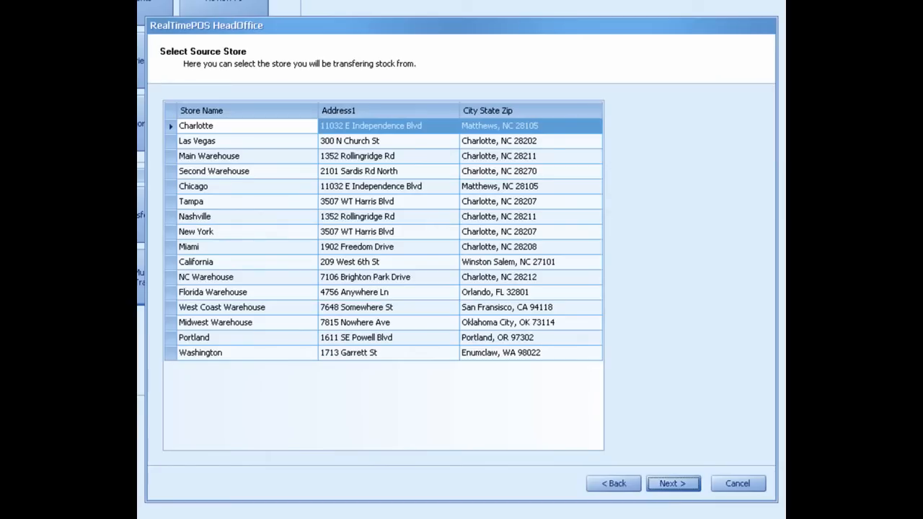
left_click(209, 155)
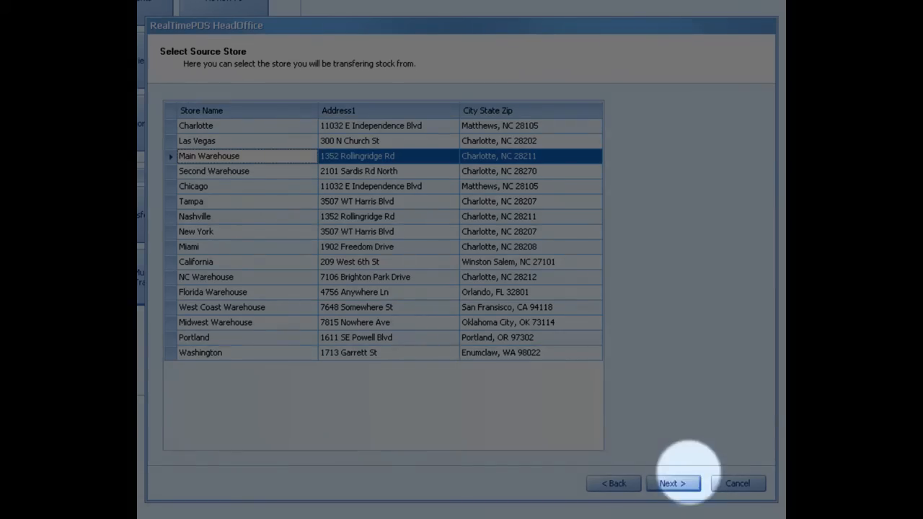
left_click(672, 483)
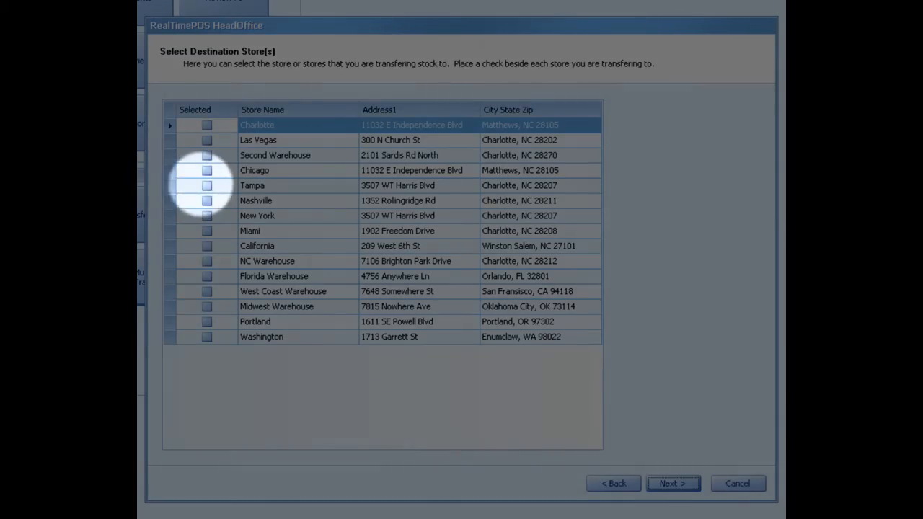
Step: Select Tampa, Miami and California as destination stores and continue to item selection
left_click(207, 185)
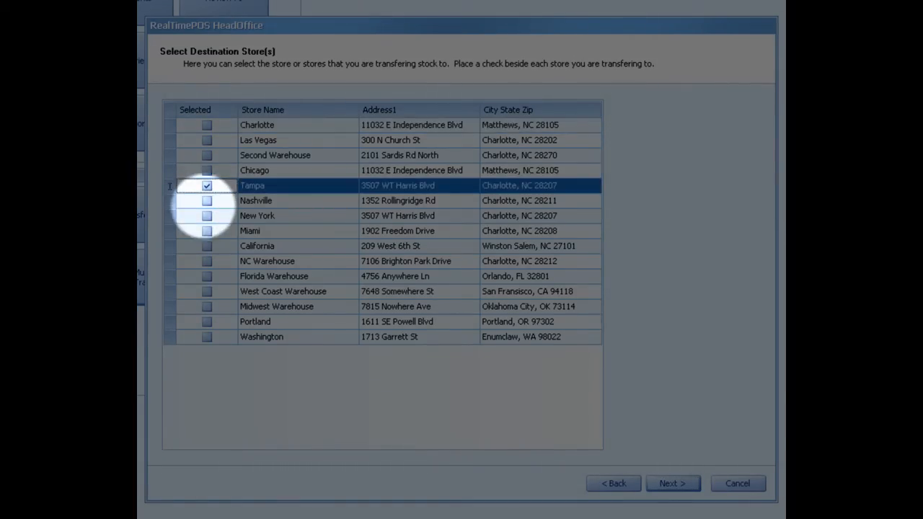
left_click(207, 230)
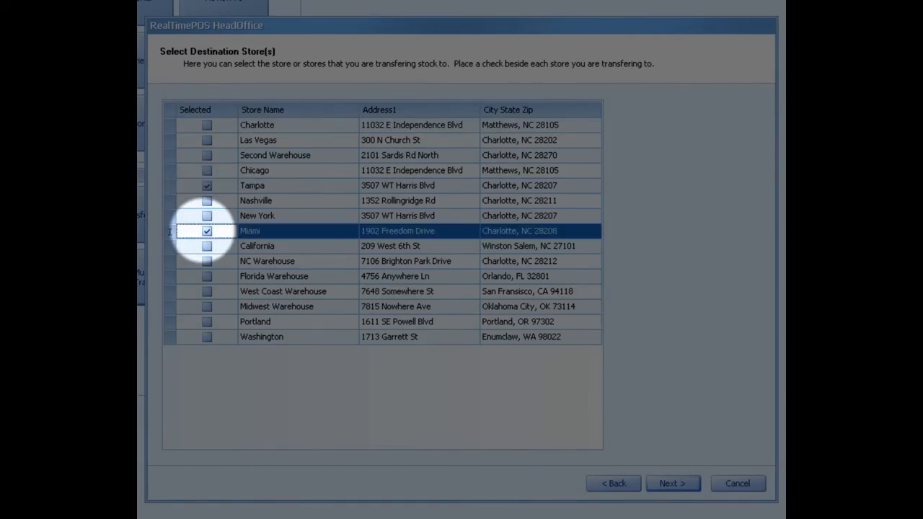
left_click(207, 246)
left_click(207, 245)
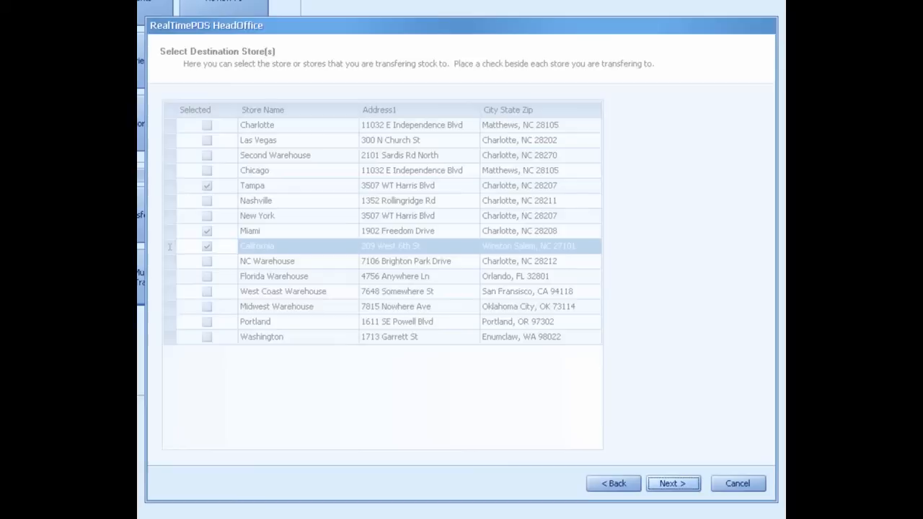
left_click(672, 483)
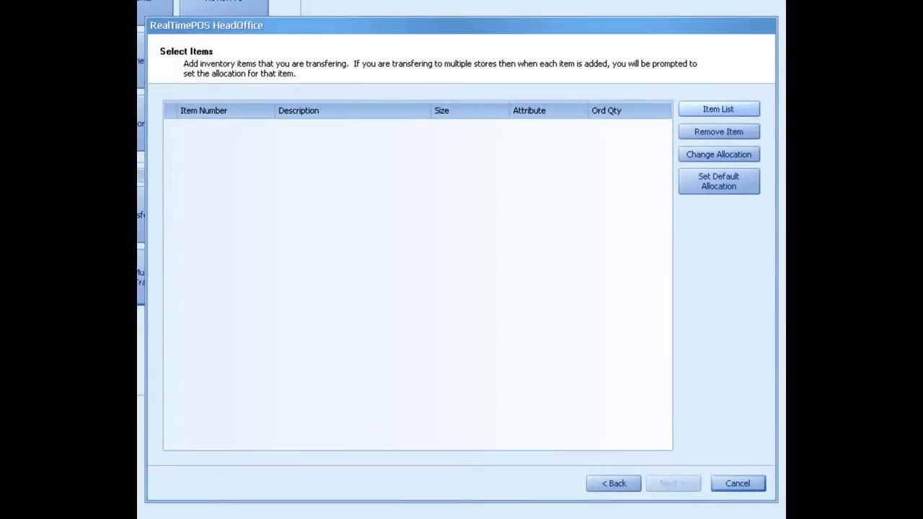
Step: Add Snickers Bar, Racing Gloves and Red Sox Hat to the transfer with an order quantity of 15 each
left_click(718, 109)
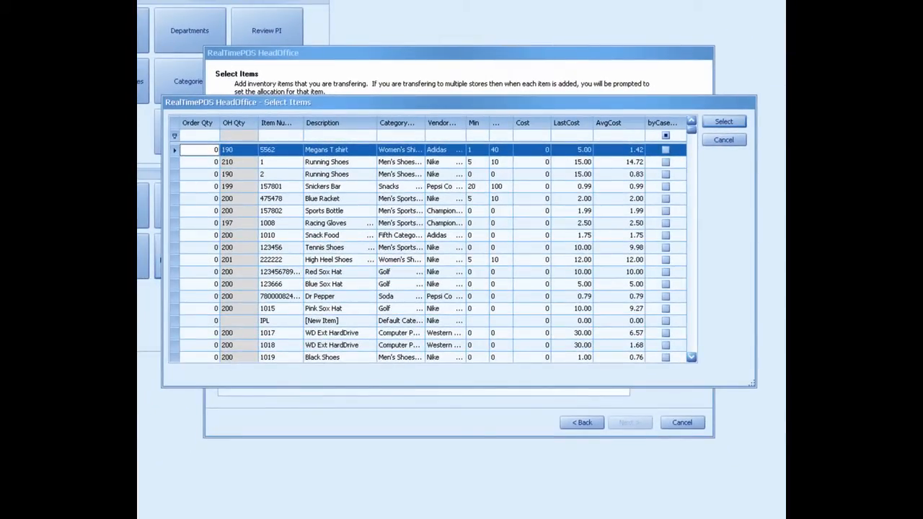
left_click(215, 186)
double_click(215, 186)
type("15")
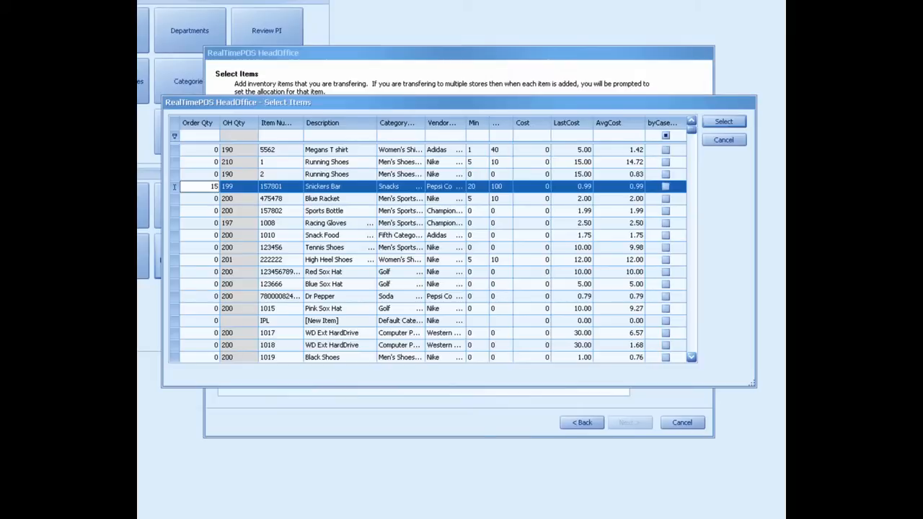
left_click(215, 223)
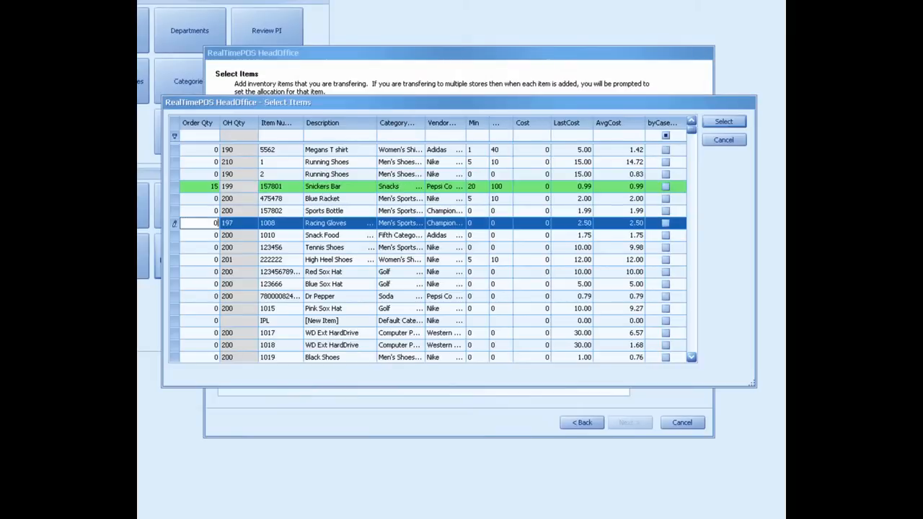
double_click(216, 222)
type("15")
left_click(216, 272)
double_click(216, 272)
type("15")
left_click(216, 260)
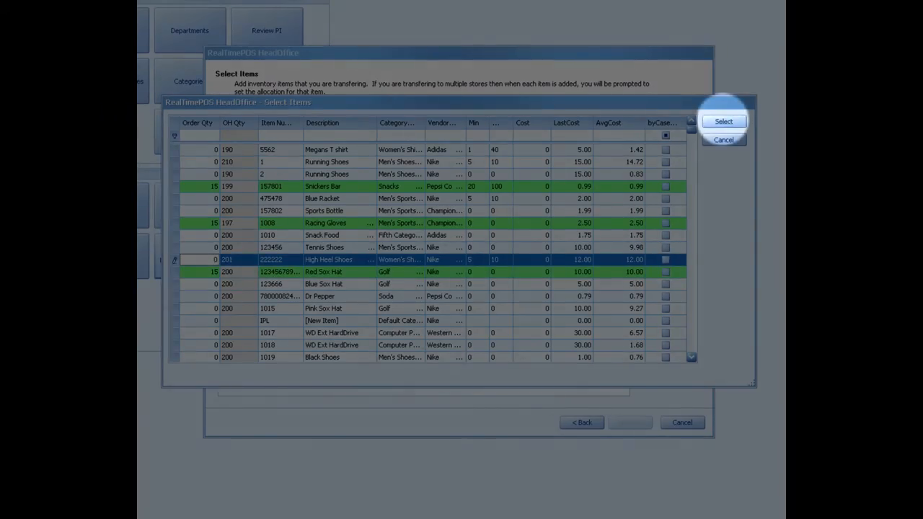
left_click(724, 122)
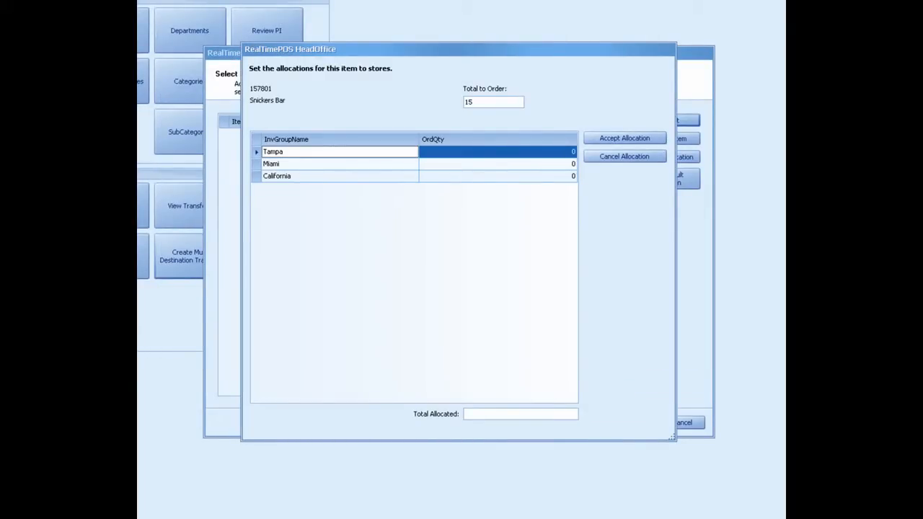
Step: Allocate 5 Snickers Bars each to Tampa, Miami and California and accept the allocation
left_click(504, 152)
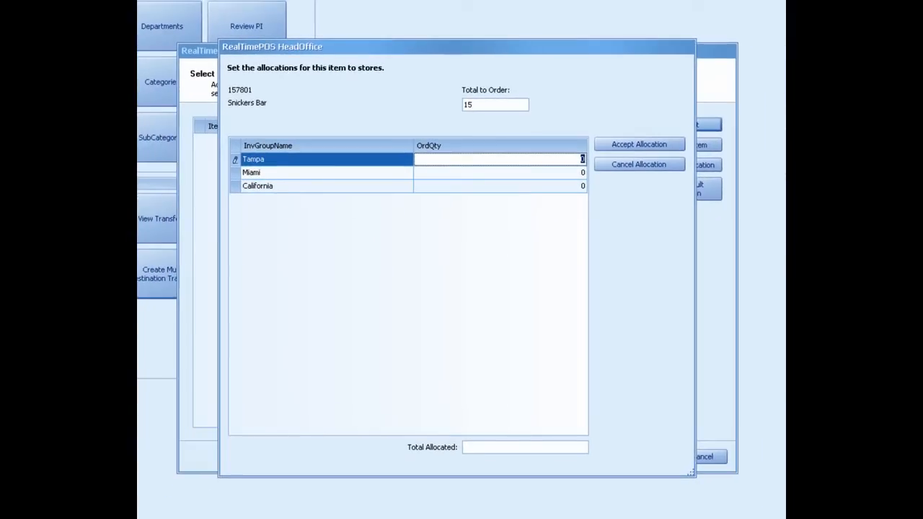
type("5")
key("Down")
type("5")
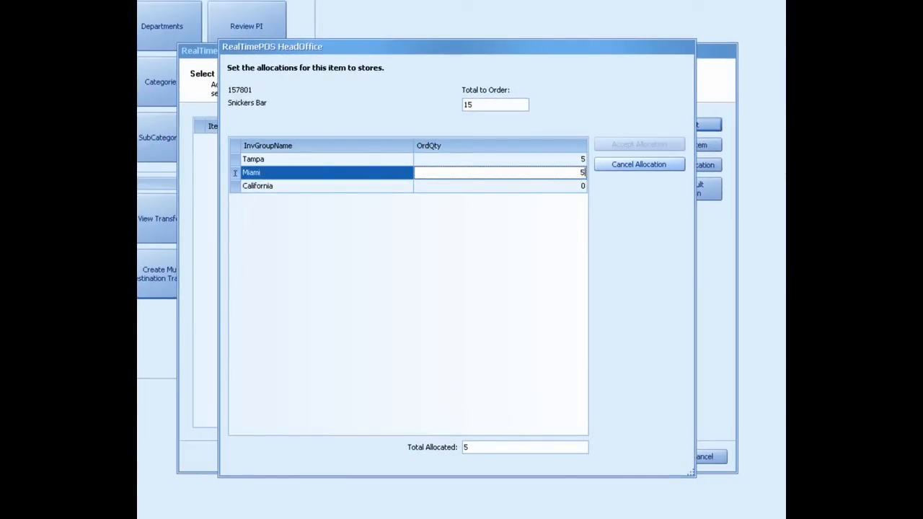
key("Down")
type("5")
key("Return")
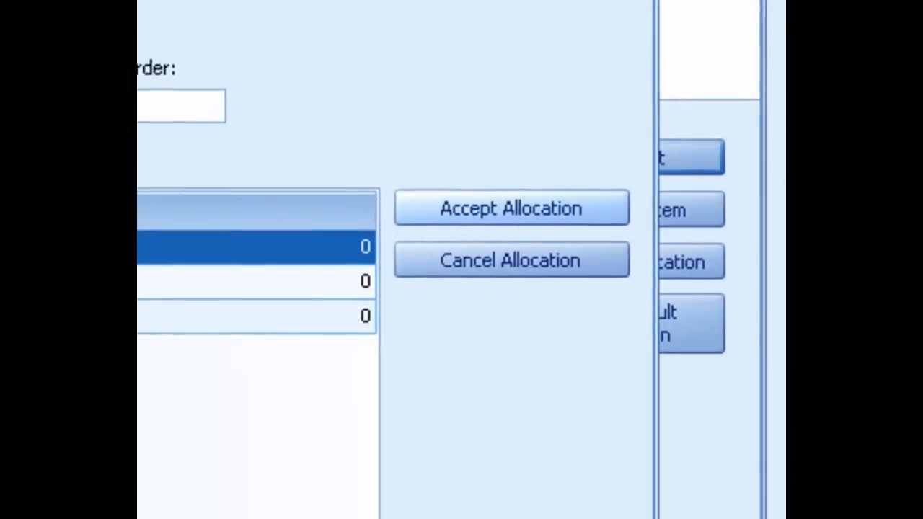
Step: Allocate 5 Racing Gloves each to Tampa, Miami and California
type("5")
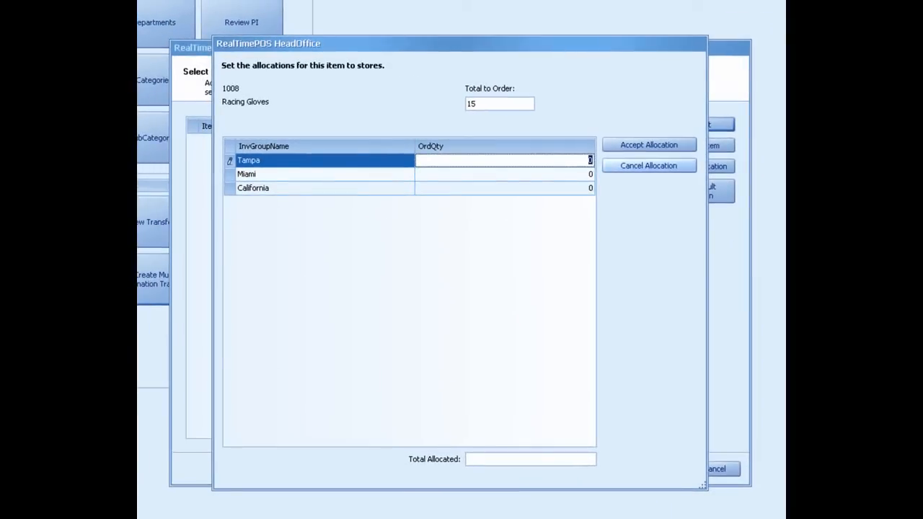
key("Return")
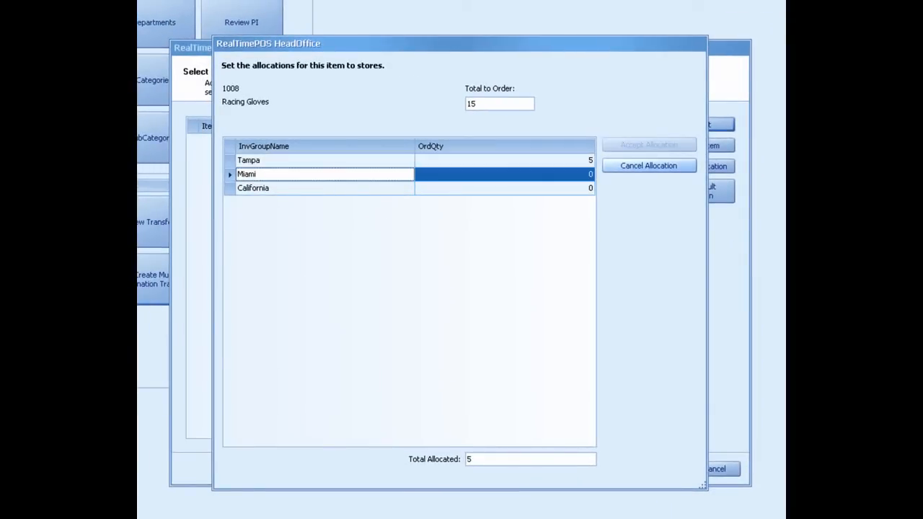
double_click(591, 174)
type("5")
left_click(589, 188)
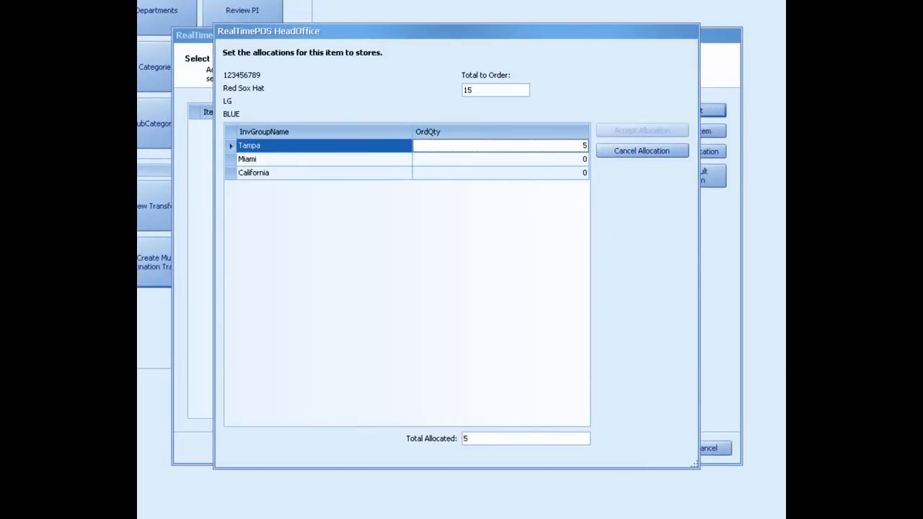
Step: Allocate 5 Red Sox Hats each to Tampa, Miami and California and accept the allocation
left_click(500, 158)
type("5")
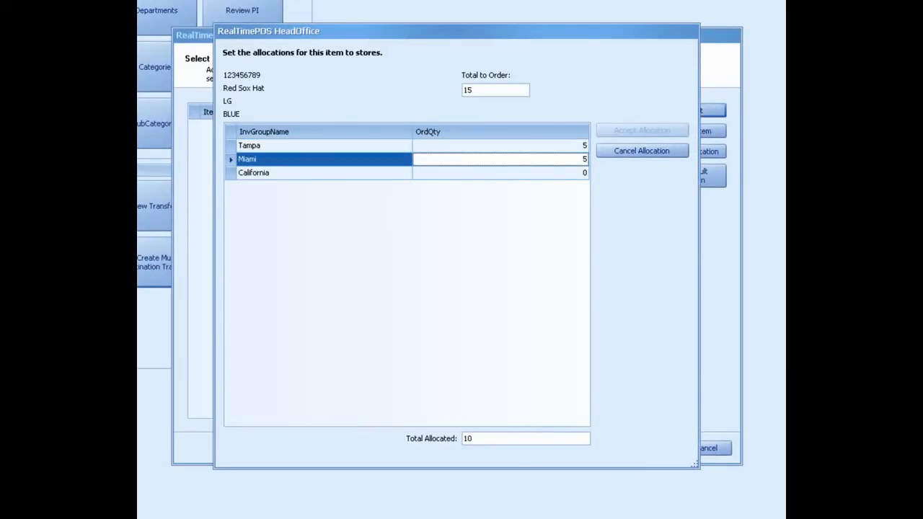
left_click(500, 173)
type("5")
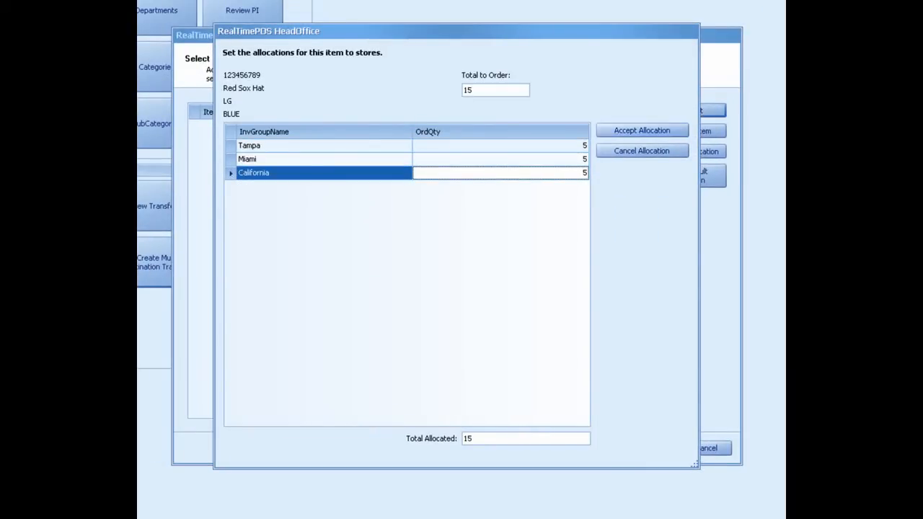
left_click(641, 131)
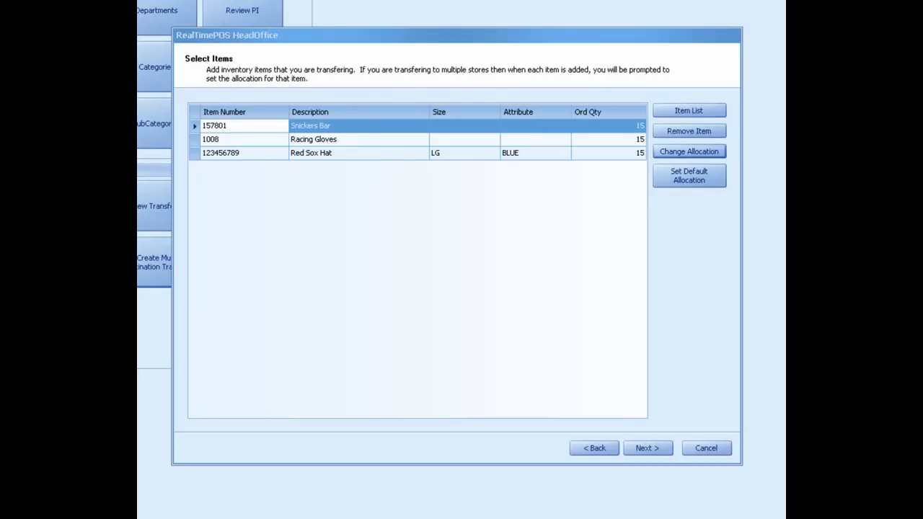
Step: Remove Racing Gloves from the transfer and add the item back with an order quantity of 15
left_click(244, 139)
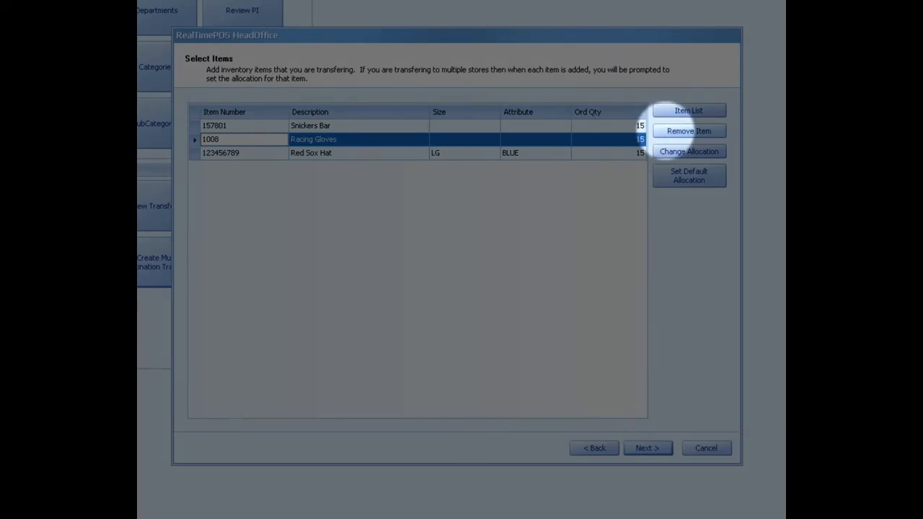
left_click(689, 130)
left_click(689, 110)
left_click(260, 127)
type("1008")
left_click(169, 144)
type("15")
key("Return")
Step: Split the re-added Racing Gloves into 5 each for Tampa, Miami and California and accept the allocation
type("5")
key("Down")
type("5")
key("Down")
type("5")
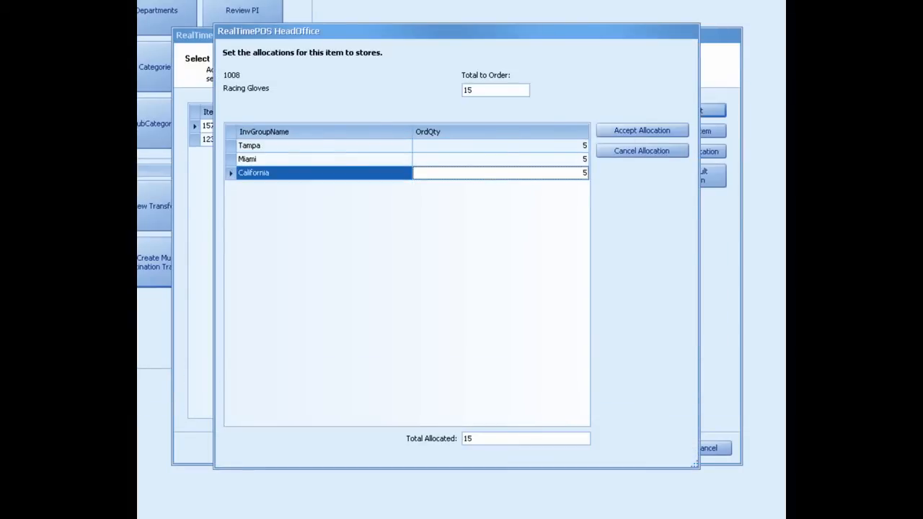
key("Return")
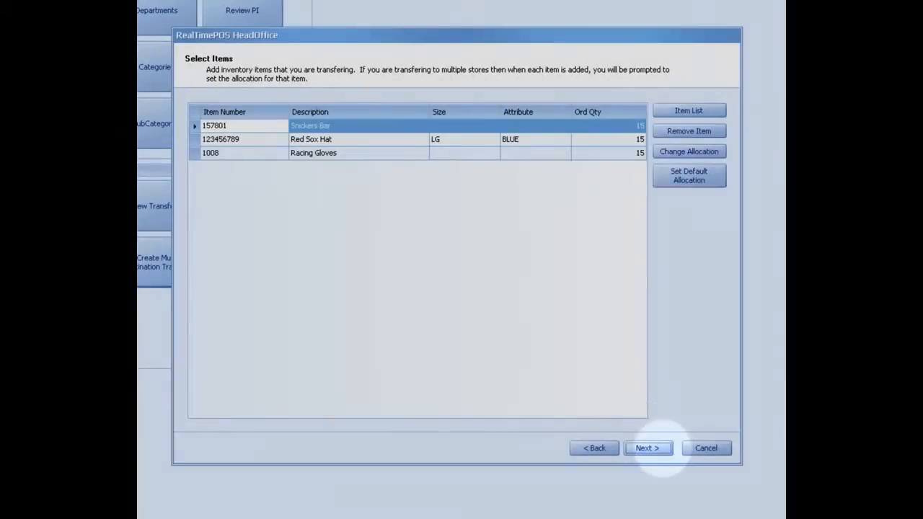
Step: Continue to the wizard's completion page, check the printers available for printing transfers, and leave printing turned off
left_click(647, 448)
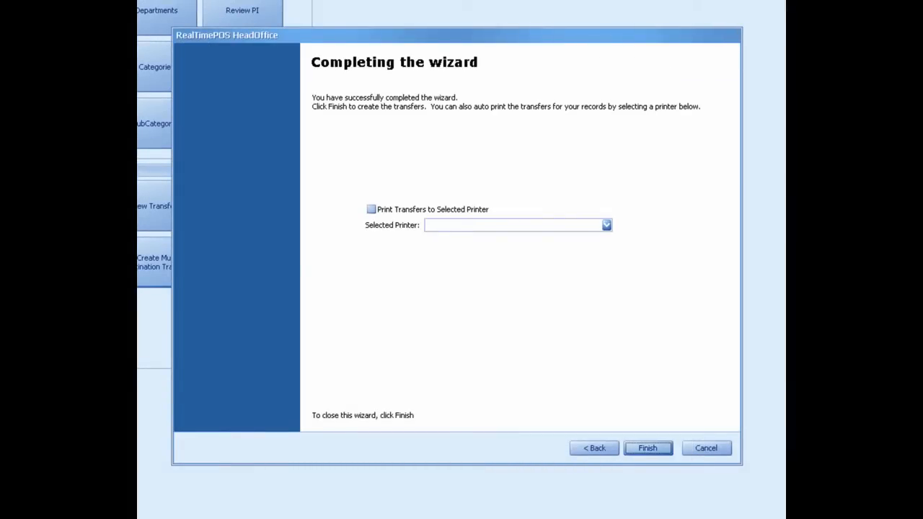
left_click(372, 209)
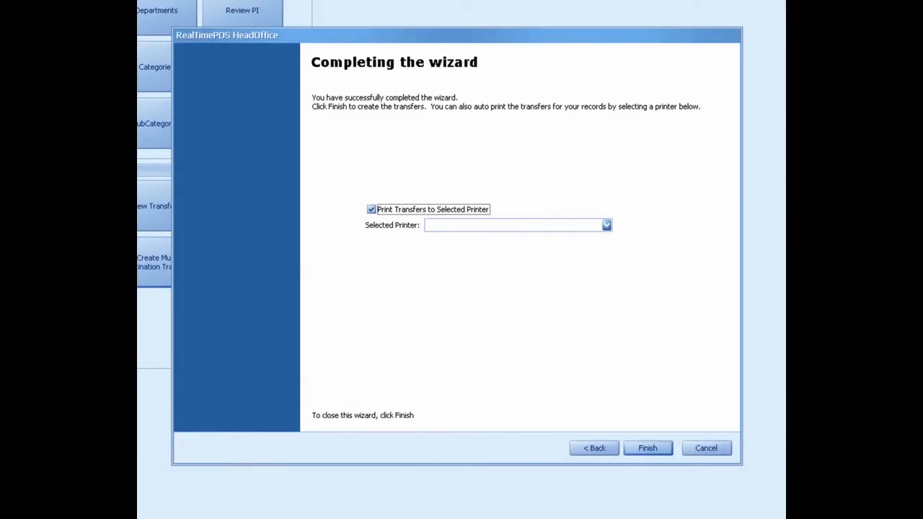
left_click(607, 225)
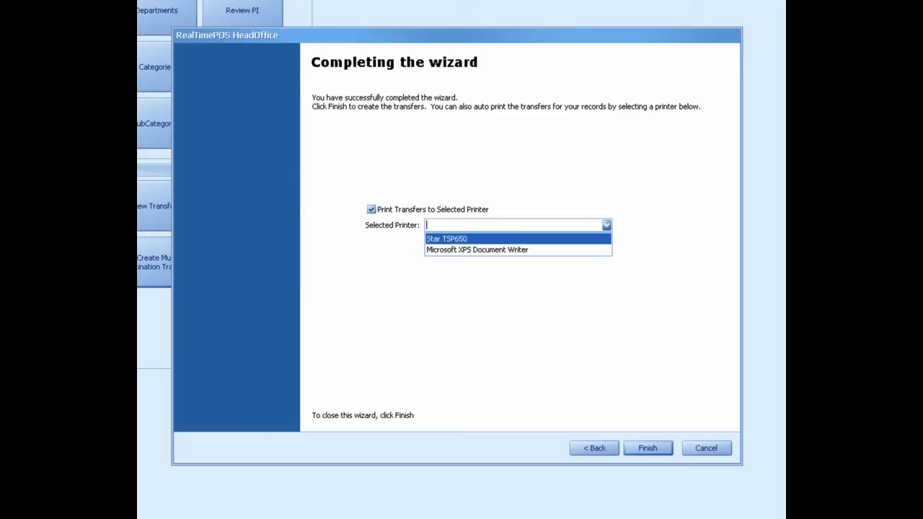
left_click(606, 225)
left_click(371, 209)
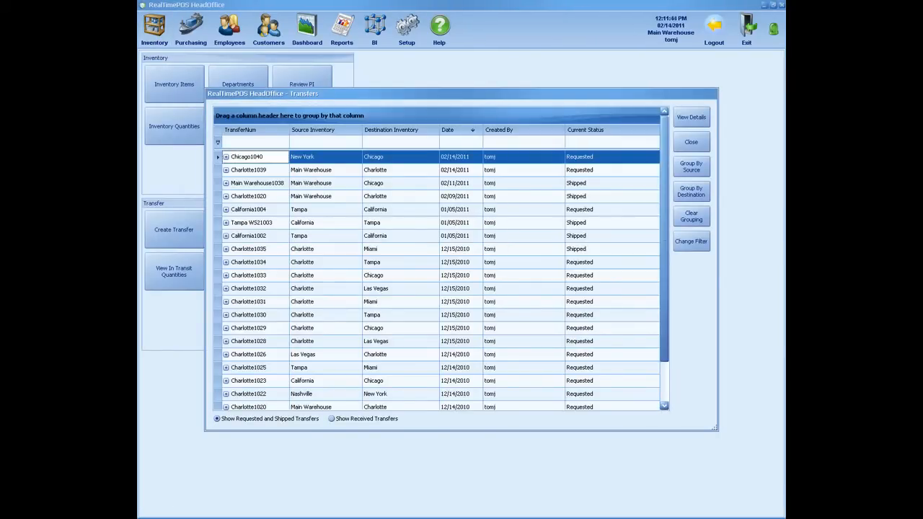
Step: Accept and post the 02/14/2011 transfer from Main Warehouse to Charlotte from its details, and show the received transfers
left_click(400, 169)
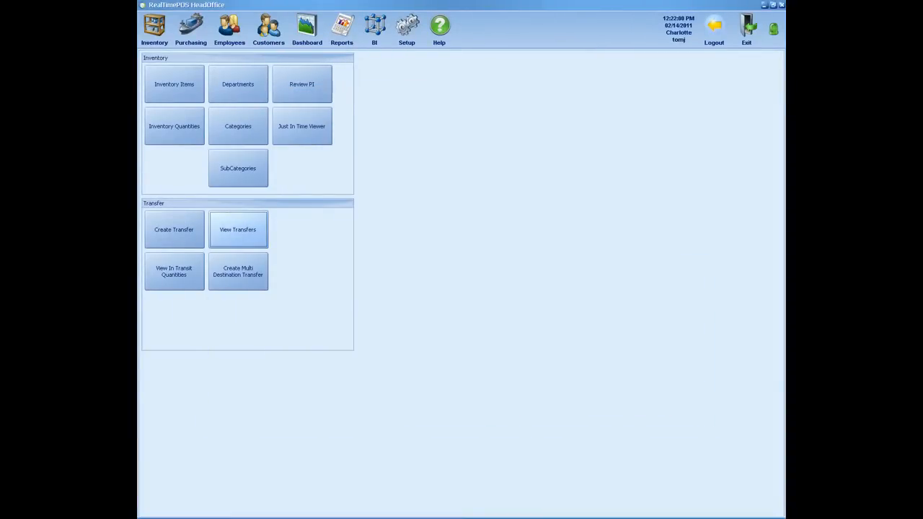
left_click(238, 229)
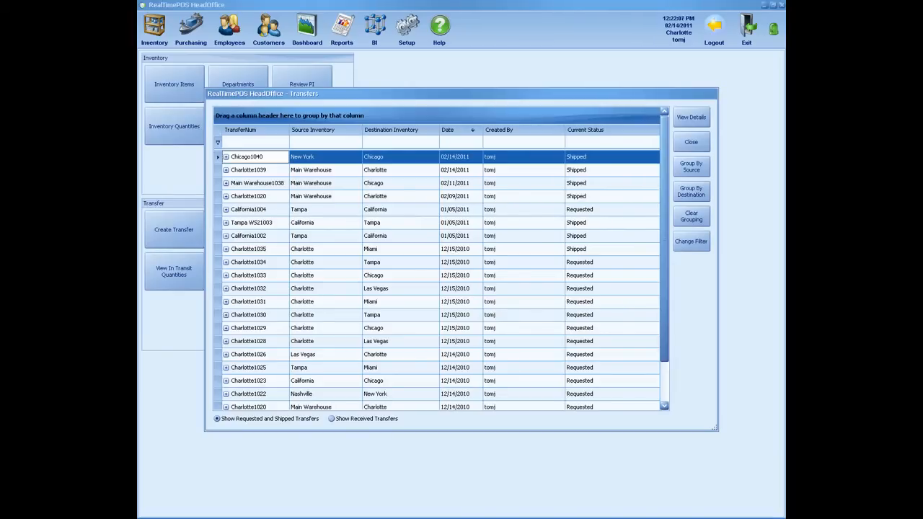
left_click(524, 170)
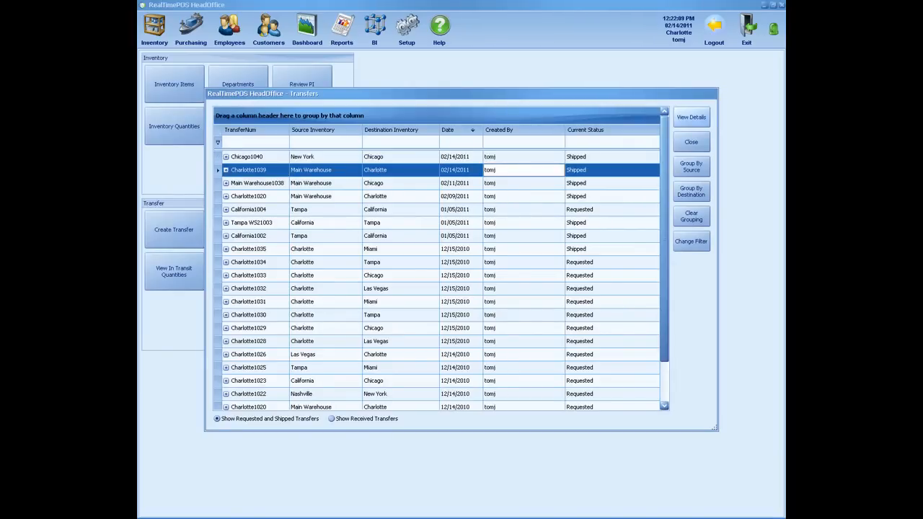
left_click(691, 117)
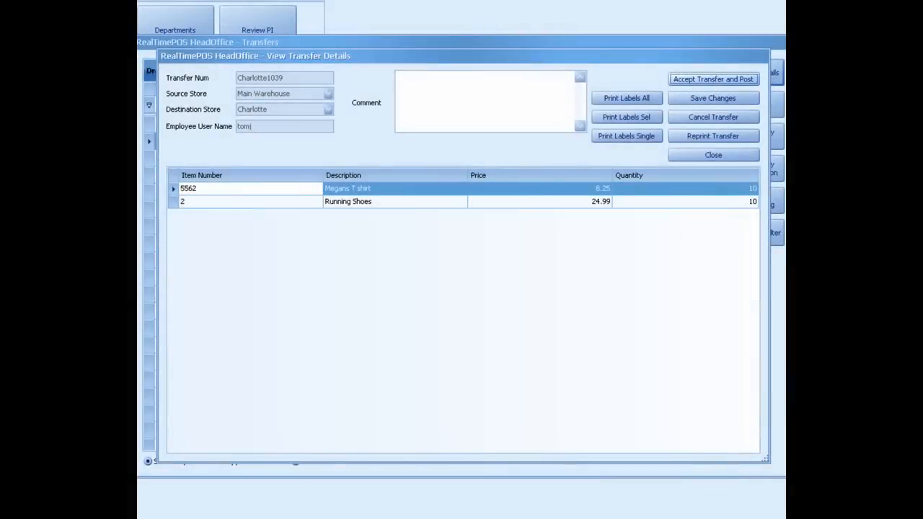
left_click(714, 80)
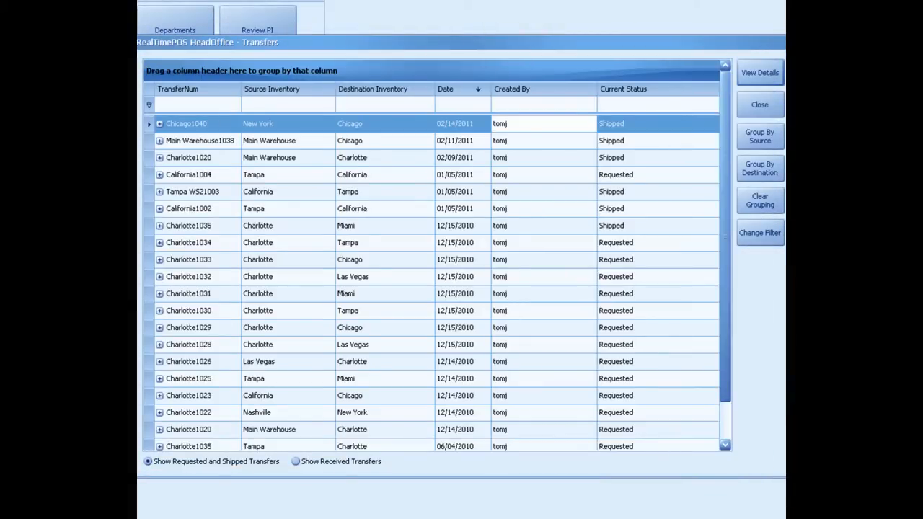
left_click(297, 461)
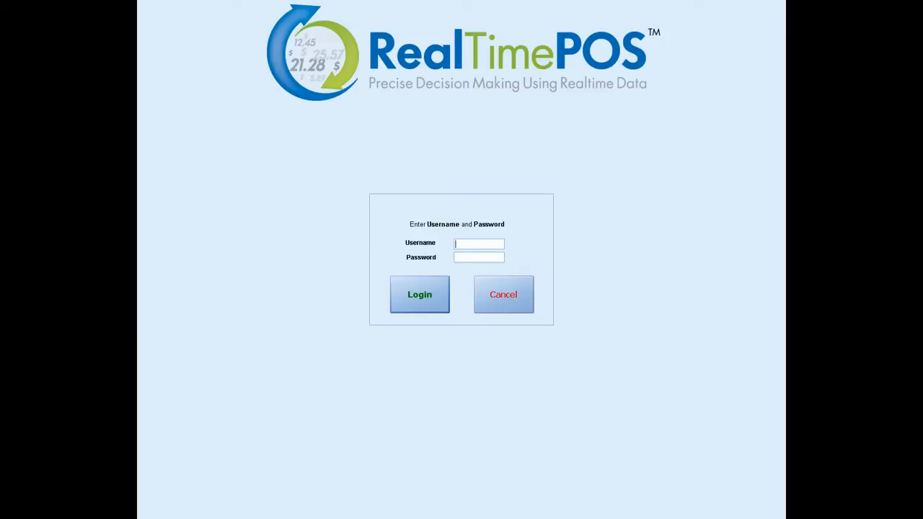
Step: Switch to the RealTimePOS store application, log in with the username and account password, and open the inventory functions
type("tom")
type("****")
key("Return")
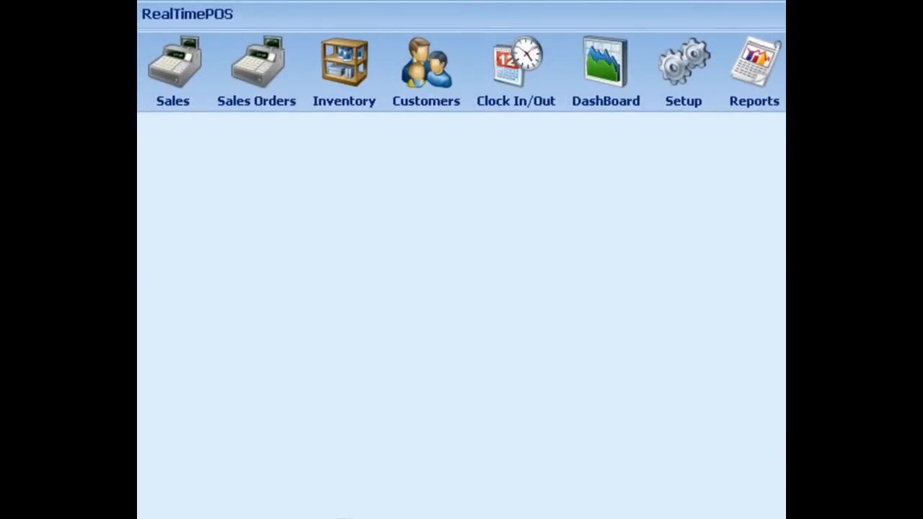
left_click(345, 72)
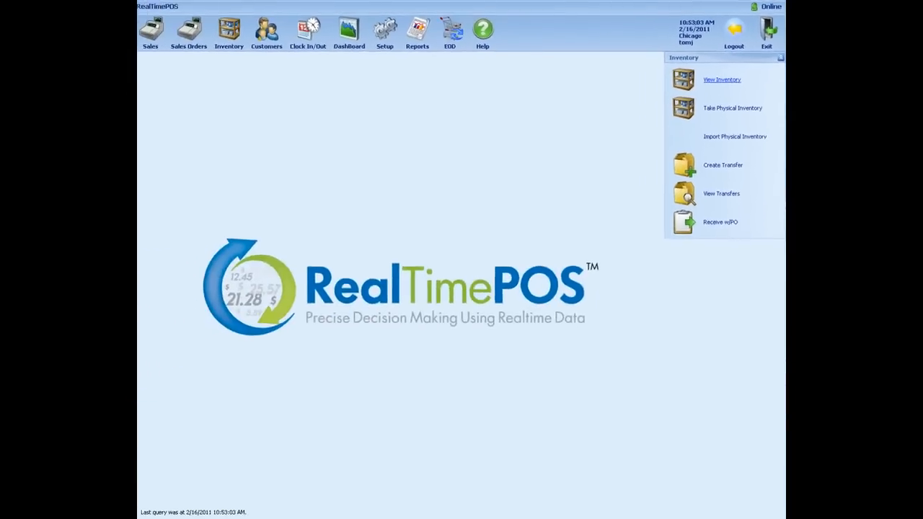
Step: View the store inventory and check the company-wide quantities of the High Heel Shoes
left_click(565, 173)
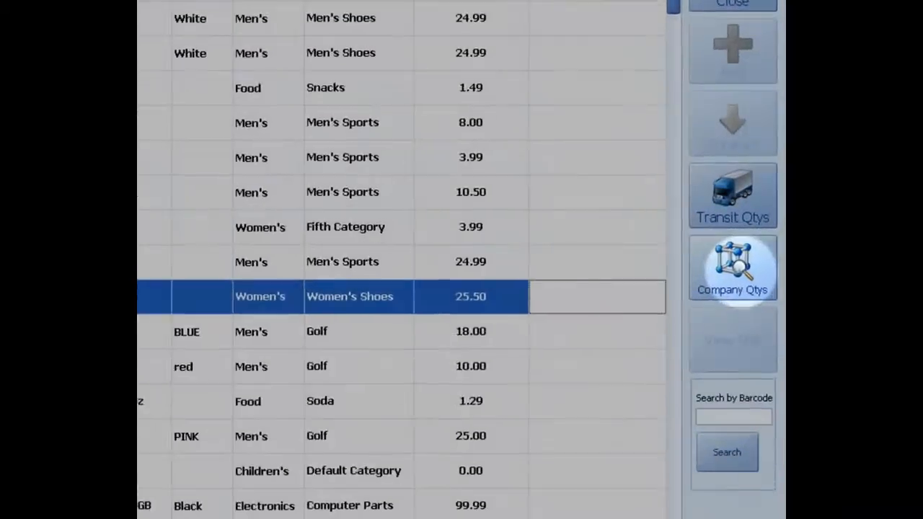
left_click(754, 243)
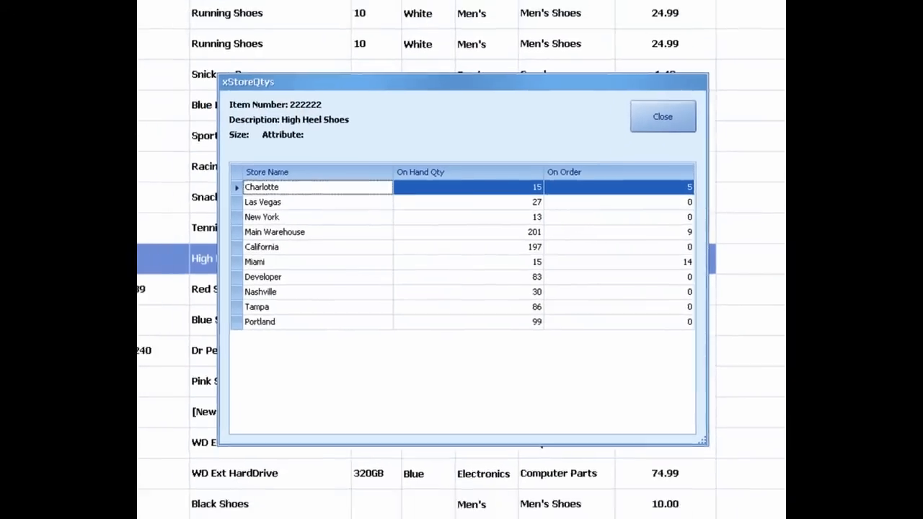
left_click(724, 193)
type("0")
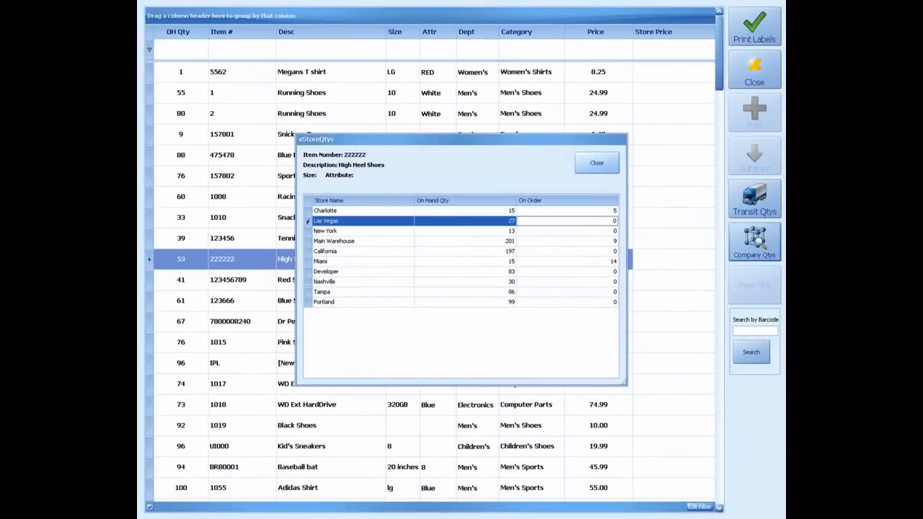
left_click(596, 163)
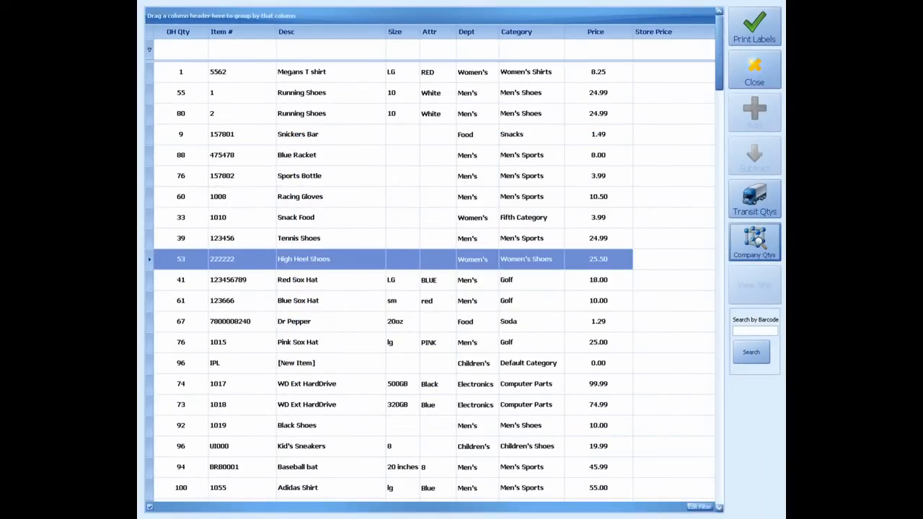
Step: Check the company-wide on-hand and on-order quantities of the large blue Red Sox Hat
left_click(673, 280)
left_click(754, 242)
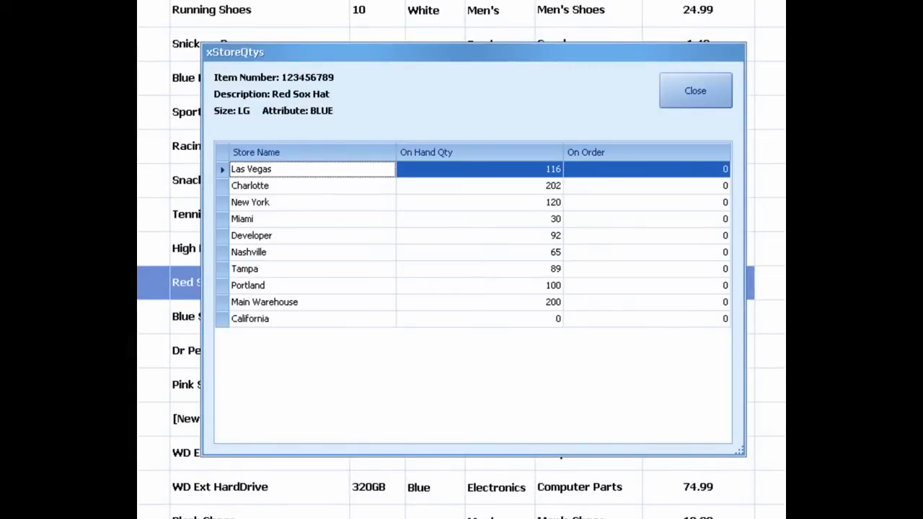
left_click(480, 169)
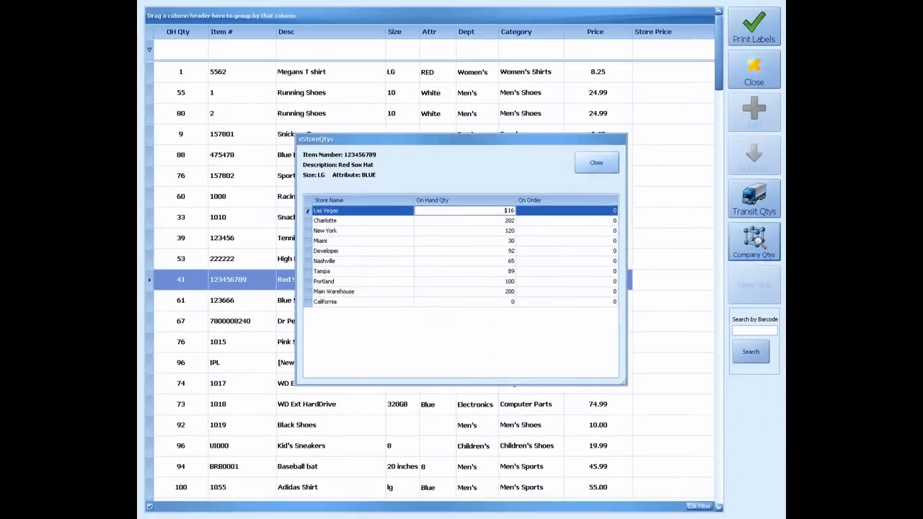
left_click(695, 91)
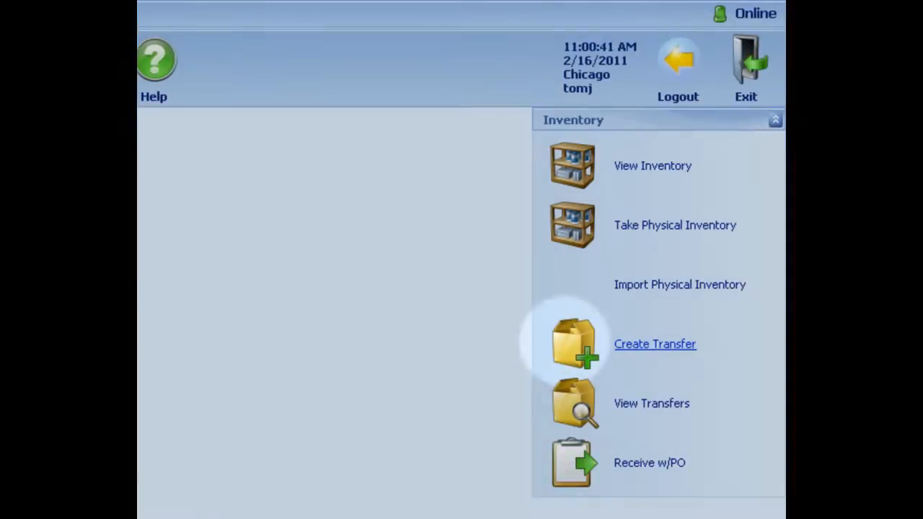
Step: Start a new transfer with Las Vegas as the source store and open its list of items to add
left_click(570, 342)
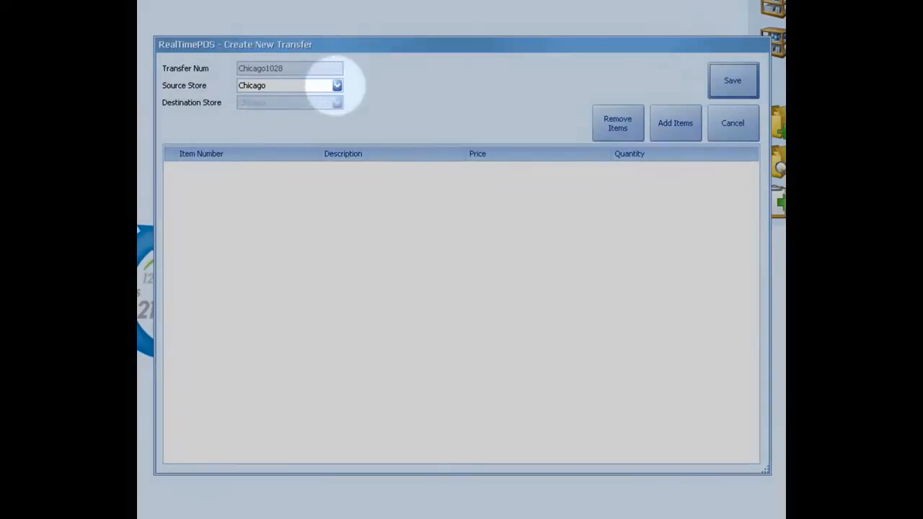
left_click(337, 85)
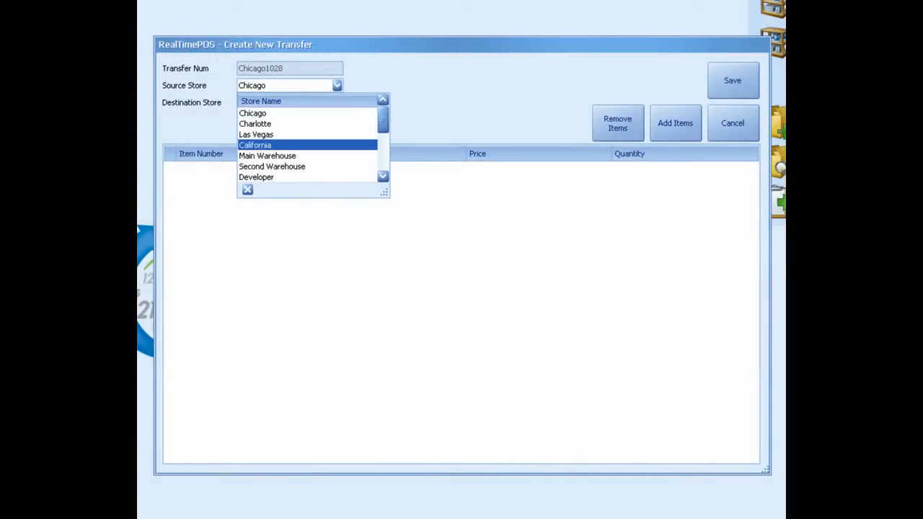
left_click(256, 134)
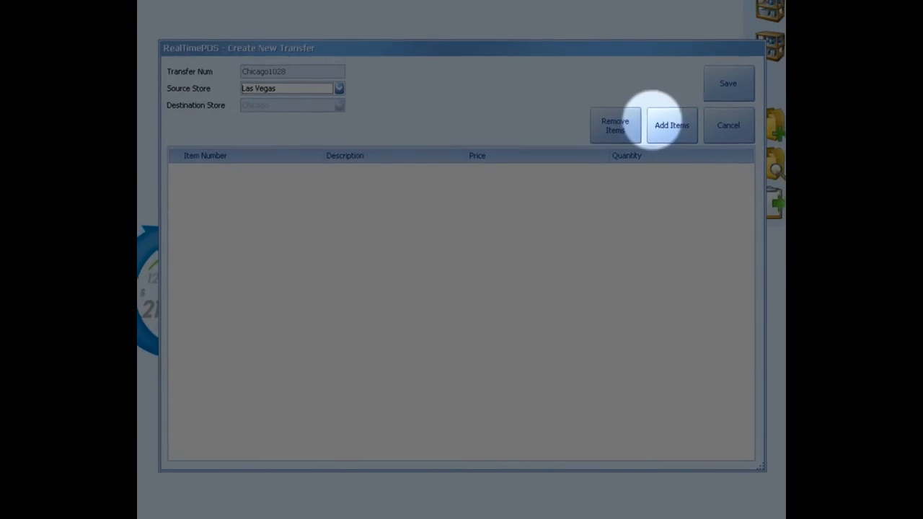
left_click(673, 124)
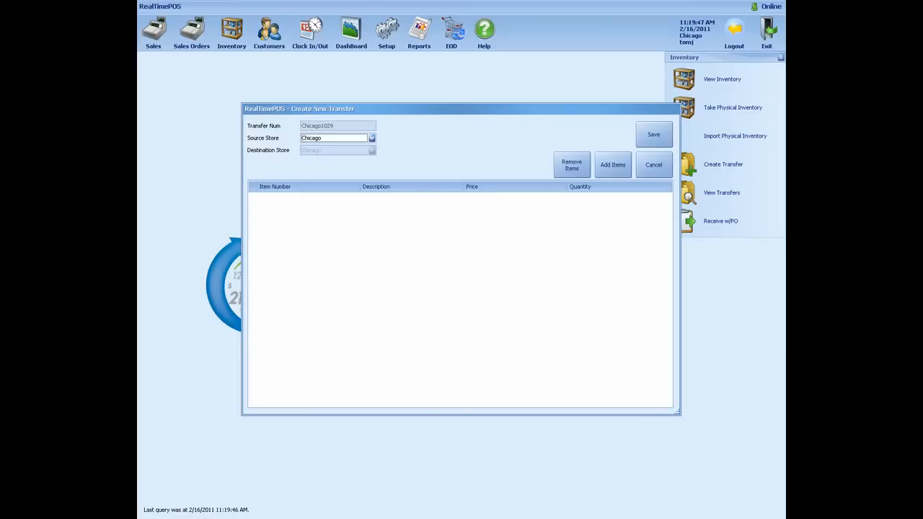
Step: Try New York and Charlotte as the transfer's source store, view the items available to add, and cancel the item selection
left_click(371, 137)
scroll(346, 177, "down", 2)
left_click(317, 180)
left_click(613, 165)
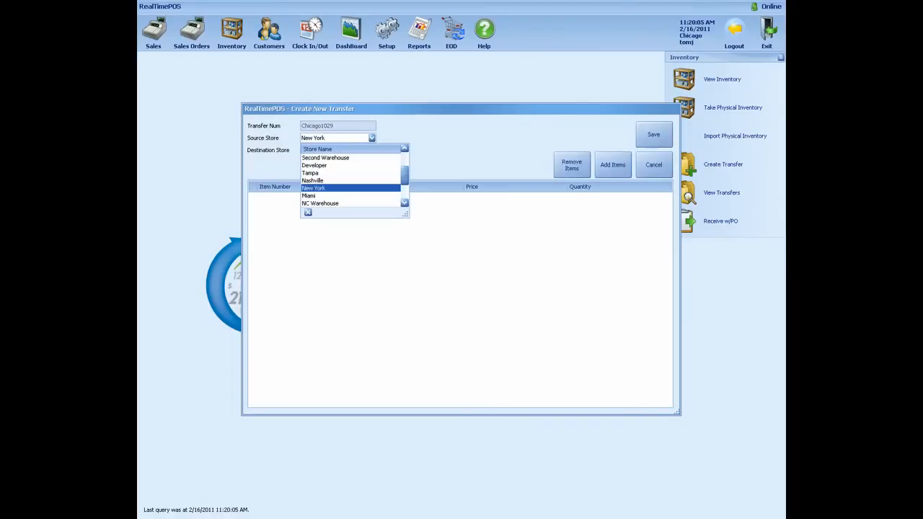
scroll(352, 177, "up", 3)
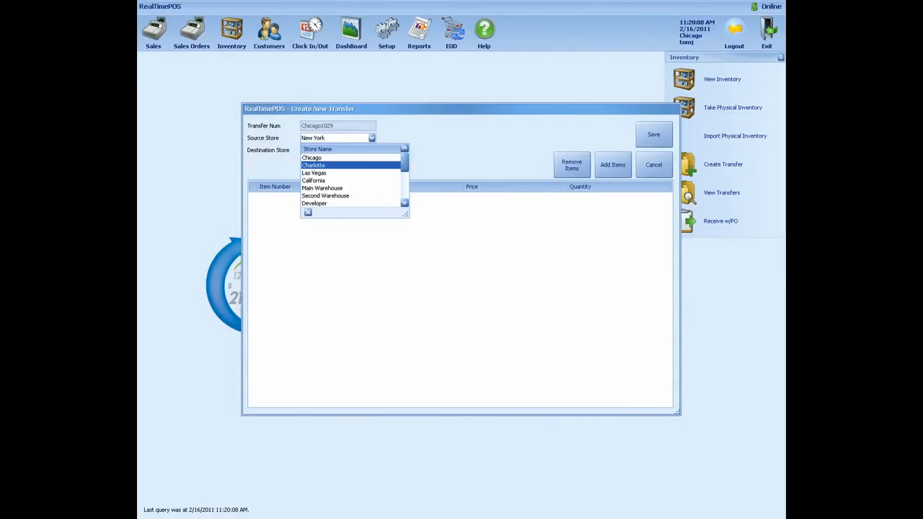
left_click(315, 165)
left_click(613, 164)
left_click(753, 70)
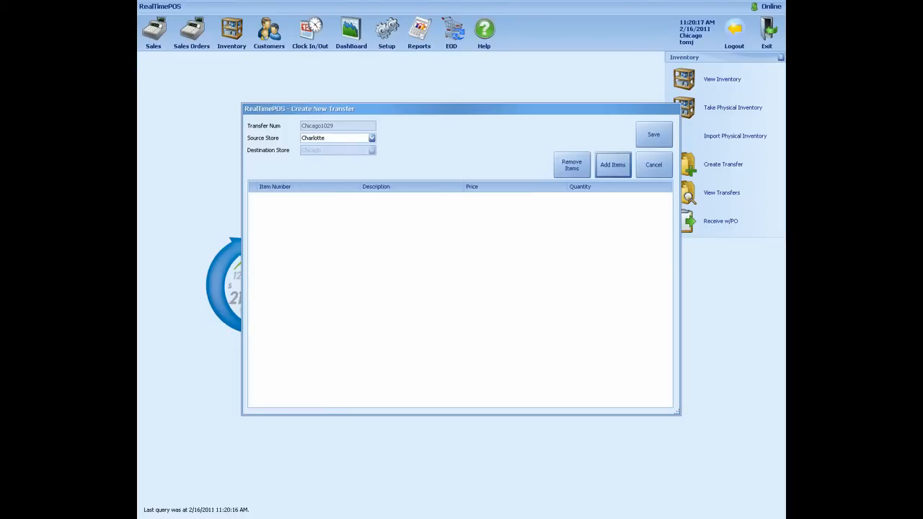
Step: Add 10 High Heel Shoes and 10 Red Sox Hats to the Las Vegas transfer and save it
left_click(167, 134)
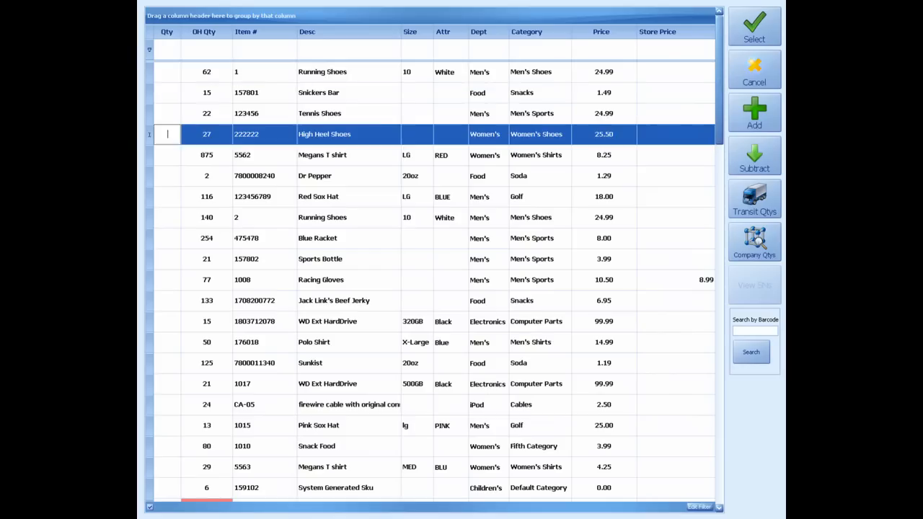
type("10")
left_click(167, 197)
type("10")
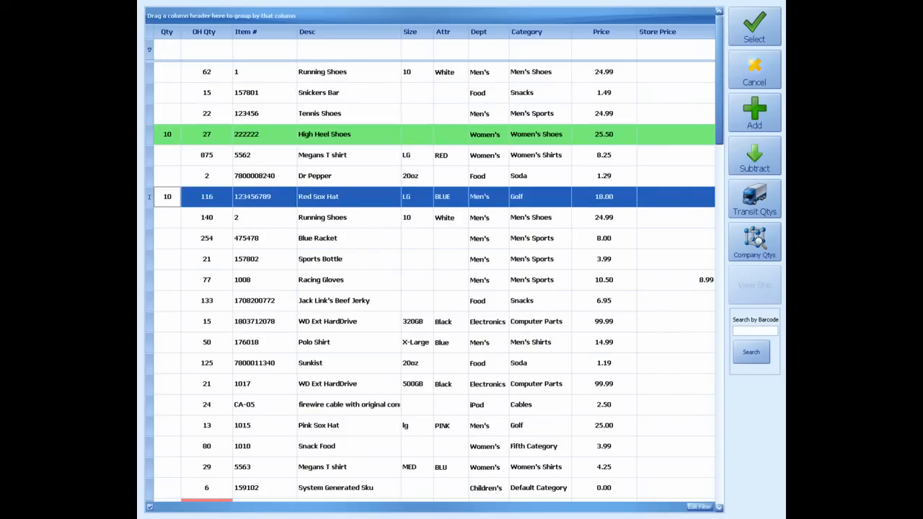
left_click(754, 27)
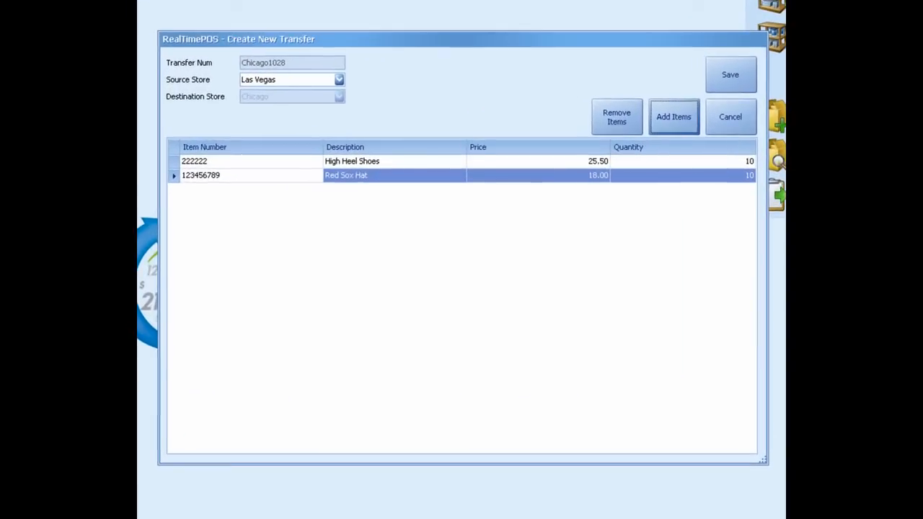
left_click(730, 74)
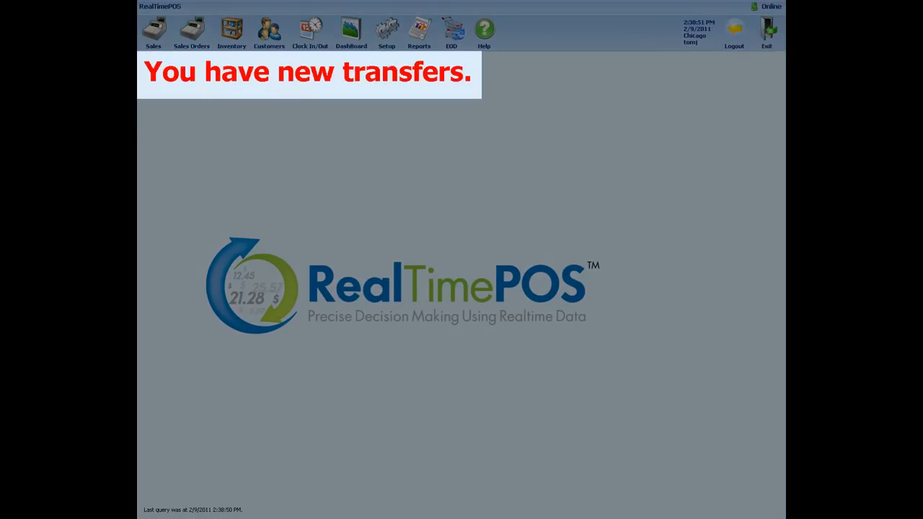